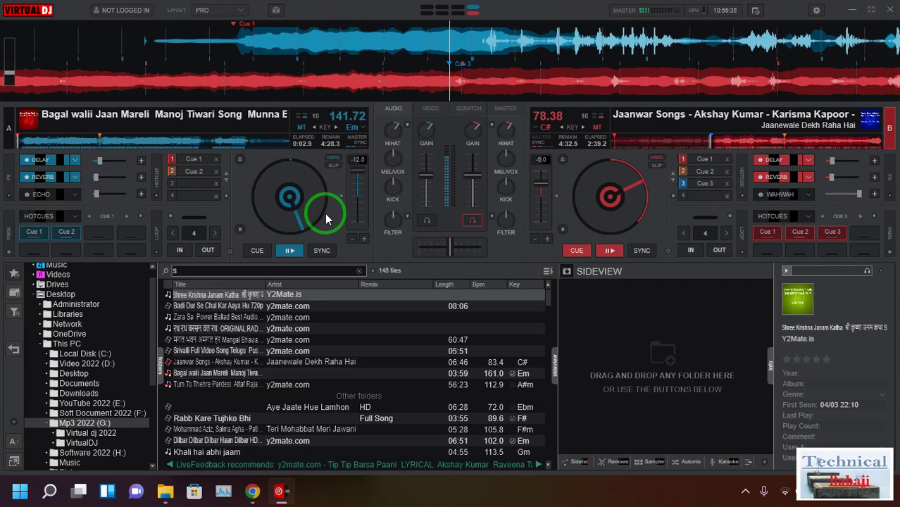
Trigger the hot cues Cue 2 and Cue 1 on deck A and Cue 2 on deck B
key(2)
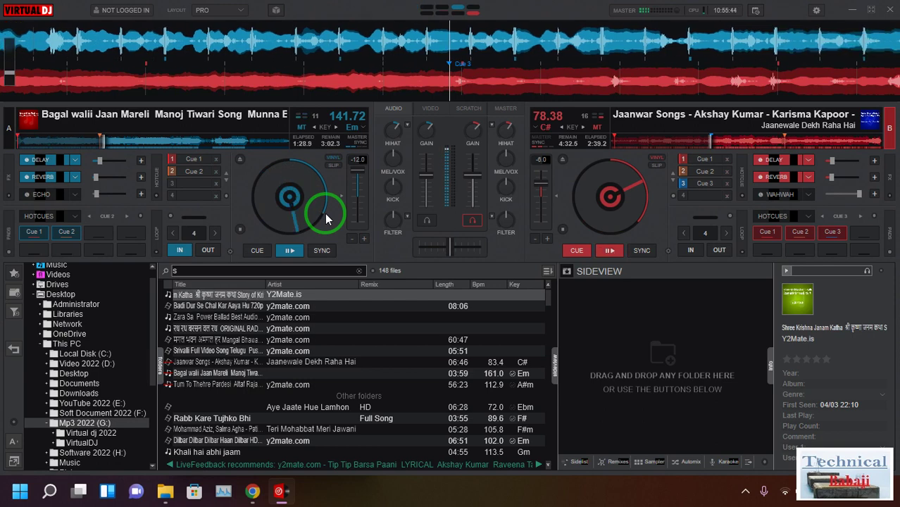
key(1)
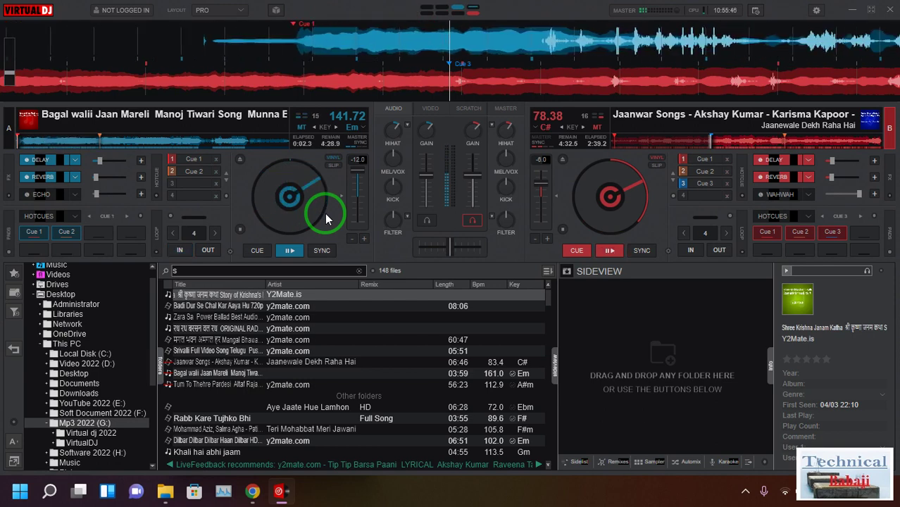
key(2)
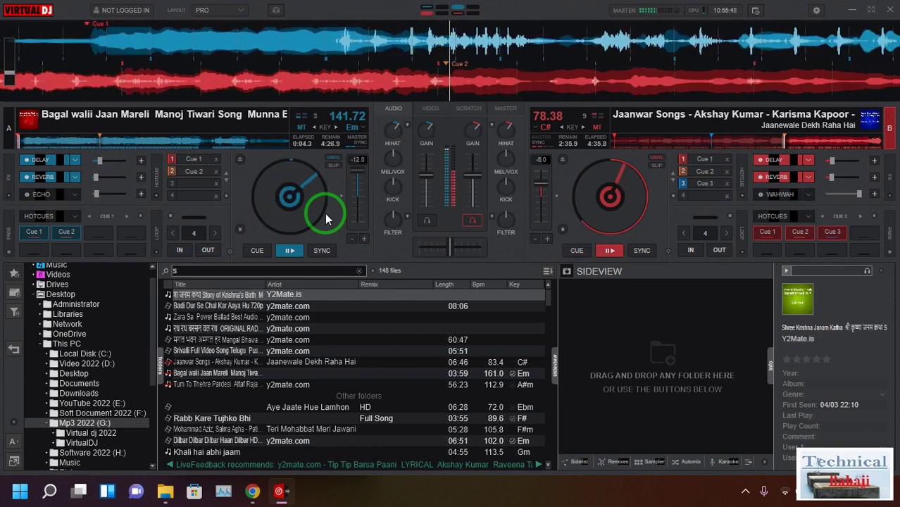
key(c)
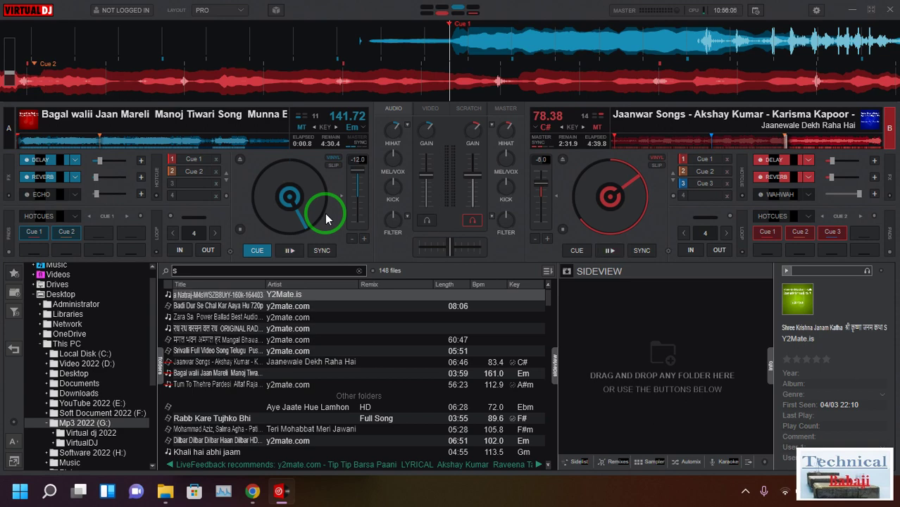
drag(224, 201, 143, 4)
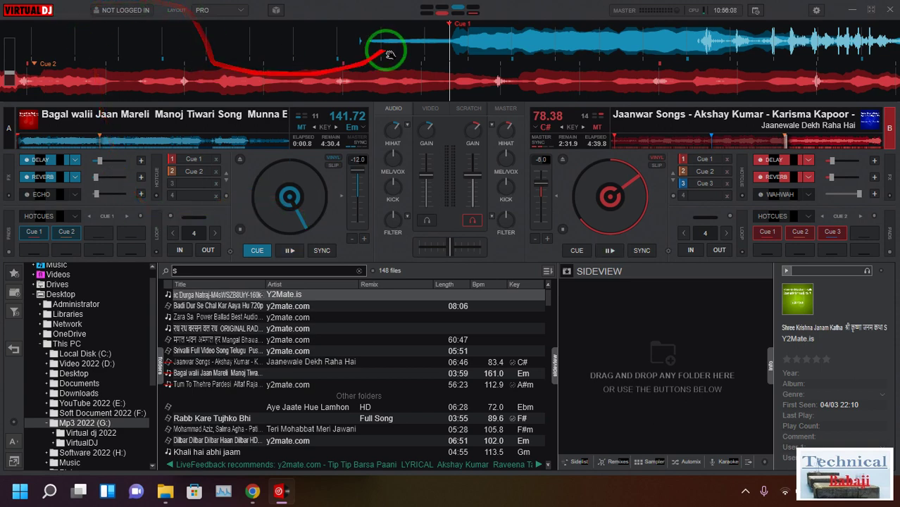
drag(503, 26, 589, 117)
mouse_move(242, 14)
mouse_down()
mouse_move(254, 9)
mouse_move(157, 80)
mouse_move(603, 131)
mouse_move(861, 503)
mouse_move(482, 321)
mouse_up()
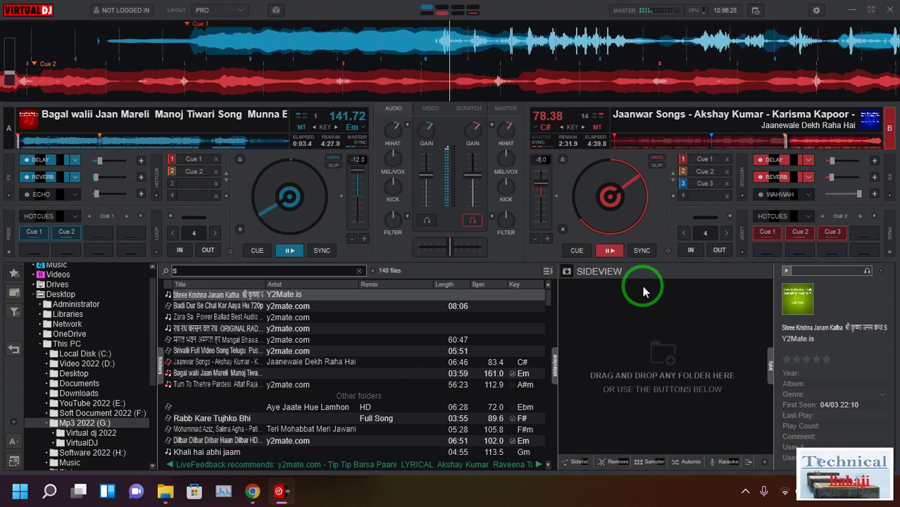
Return deck A to Cue 1 and pause the track on deck B
key(1)
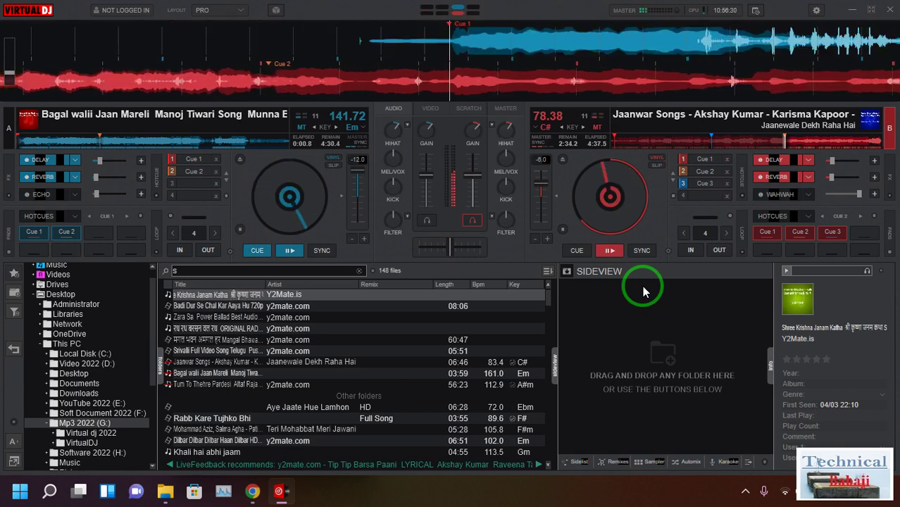
drag(652, 282, 660, 254)
click(607, 251)
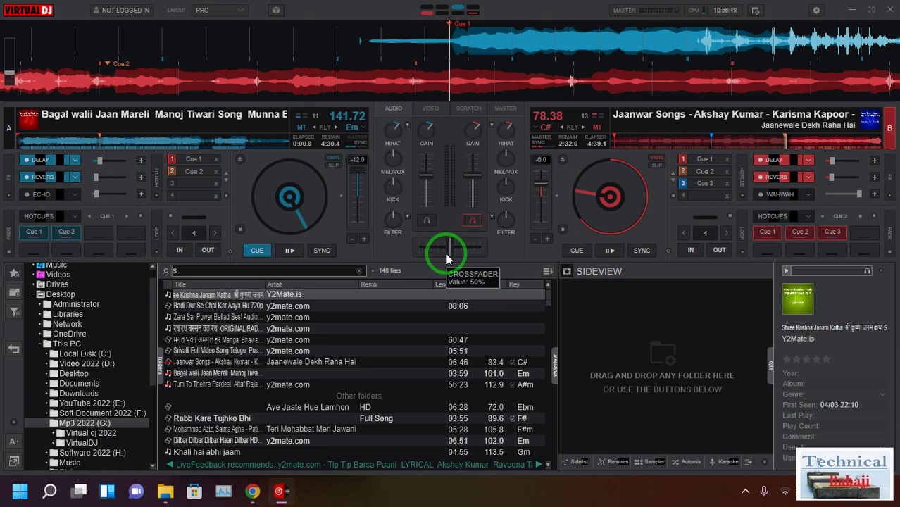
Sweep the crossfader fully to deck A's side and bring it back to 50%
scroll(447, 258, down, 5)
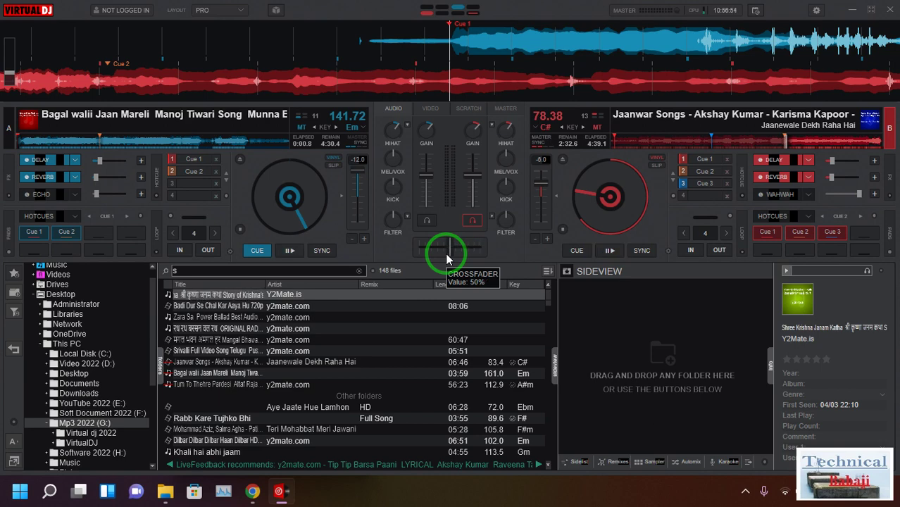
scroll(447, 258, down, 5)
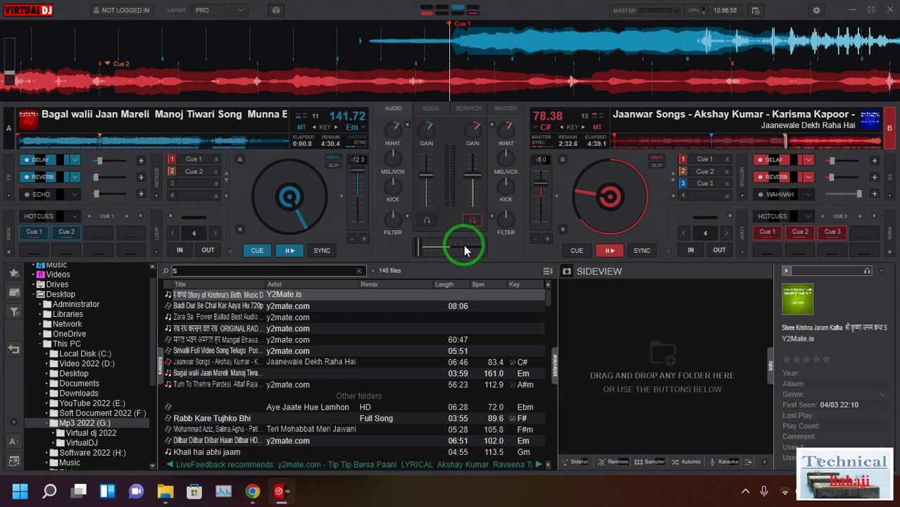
scroll(464, 244, up, 5)
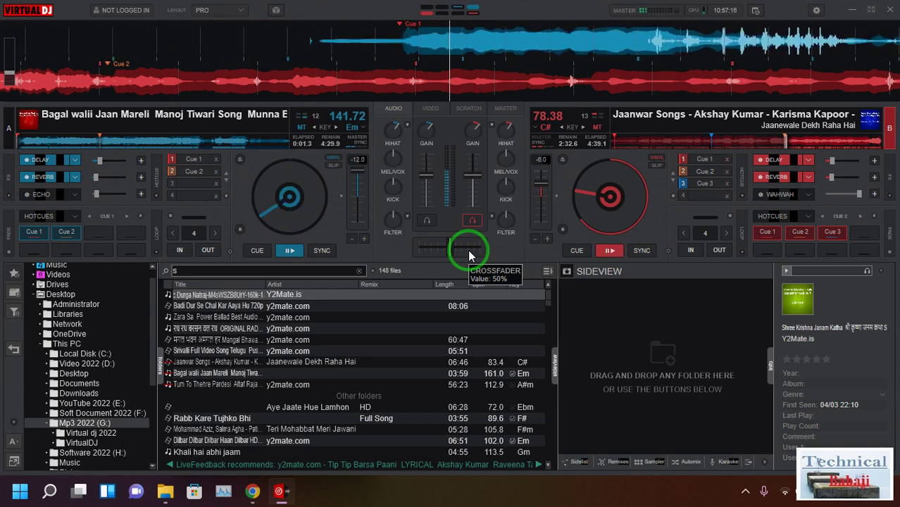
Trigger Cue 3 on deck B and send deck A back to Cue 1
key(3)
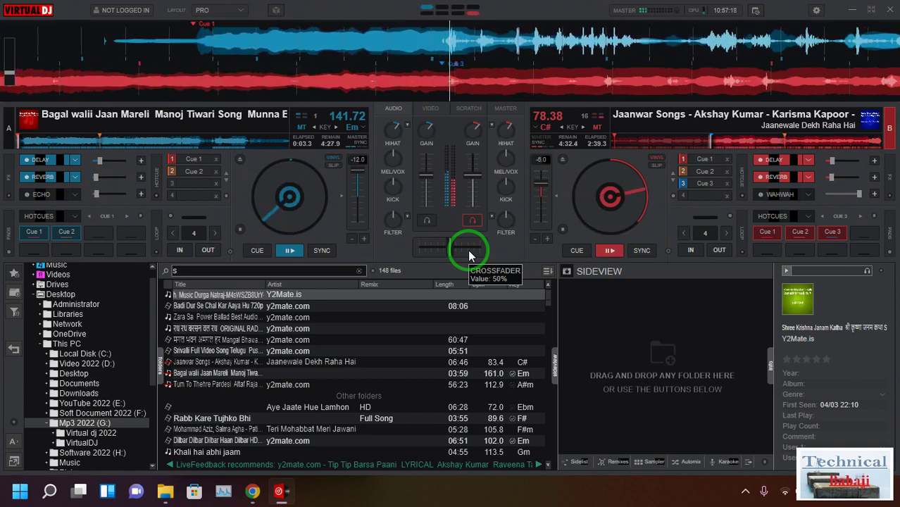
key(c)
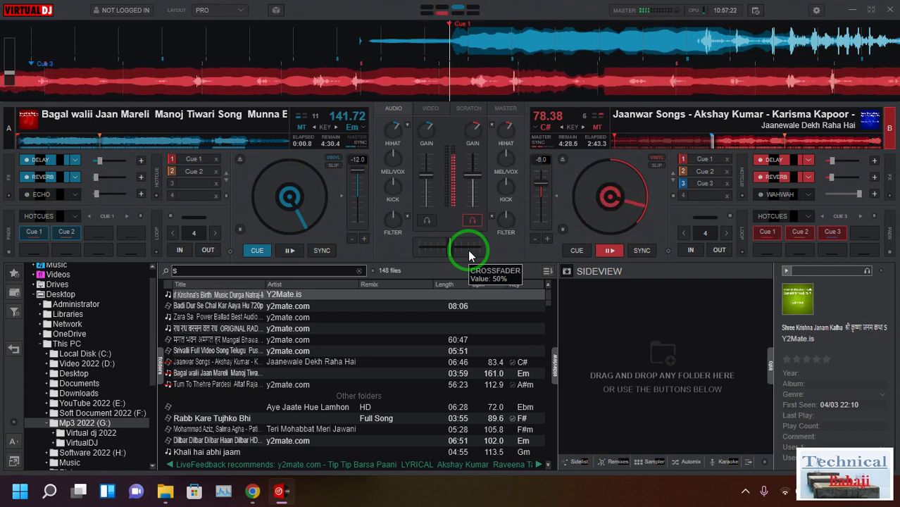
key(space)
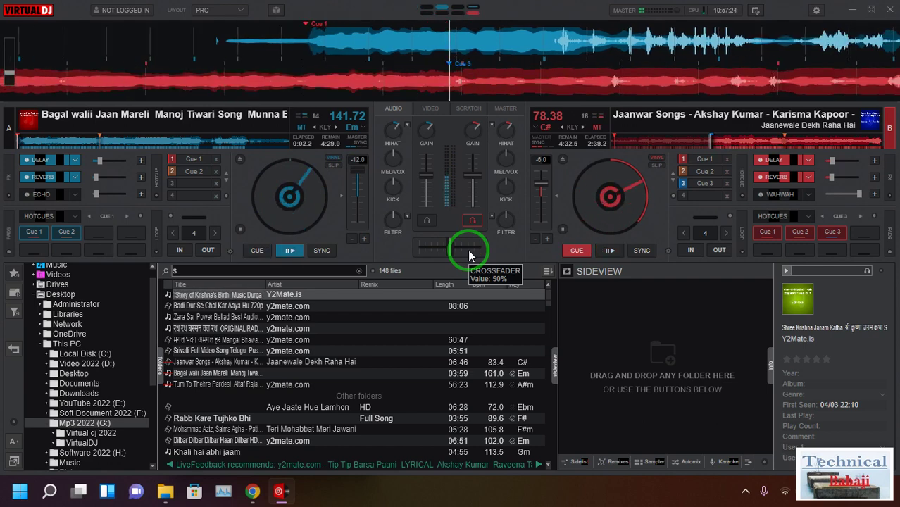
Toggle deck B between play and pause several times while deck A keeps playing
drag(468, 249, 447, 246)
key(space)
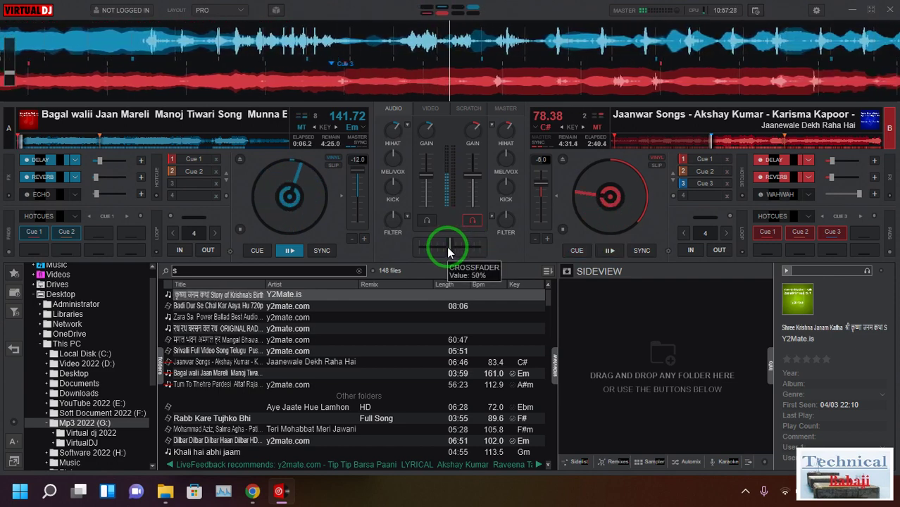
key(space)
key(space)
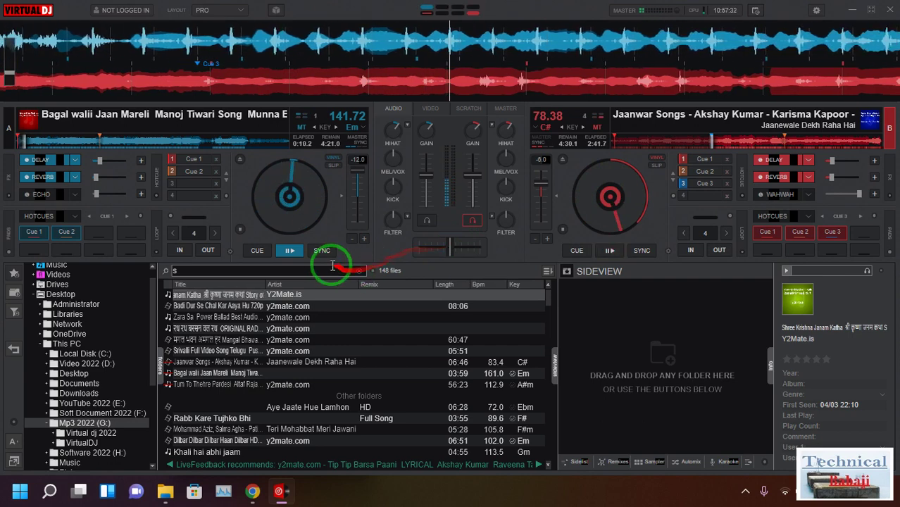
Pause and restart deck A's track, toggle playback on deck B, and pause deck A again
click(287, 250)
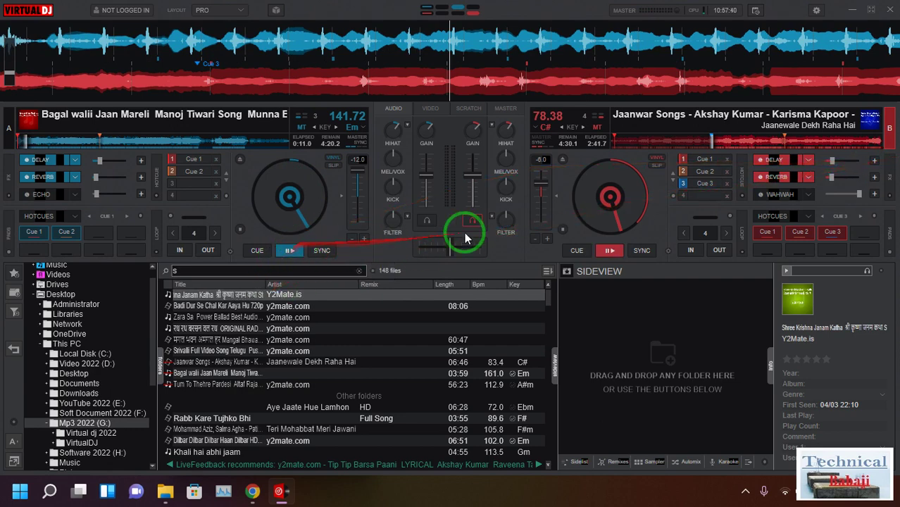
click(287, 247)
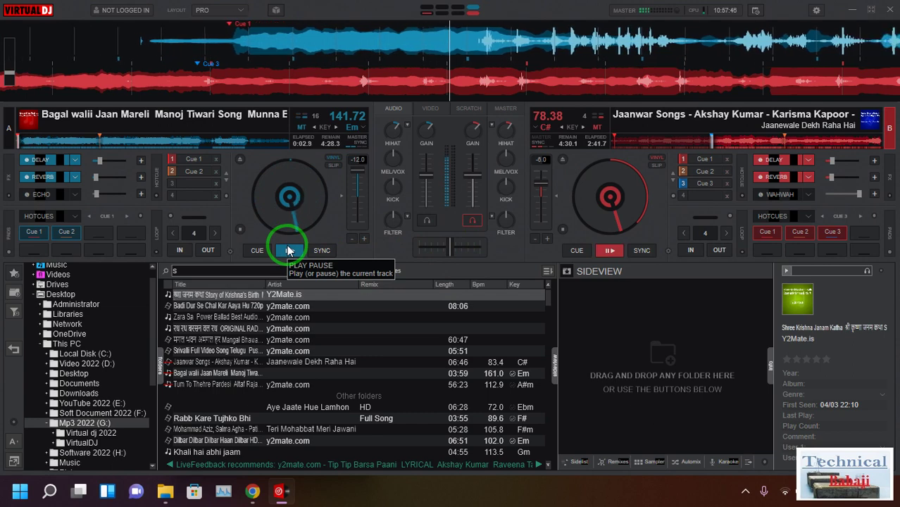
key(space)
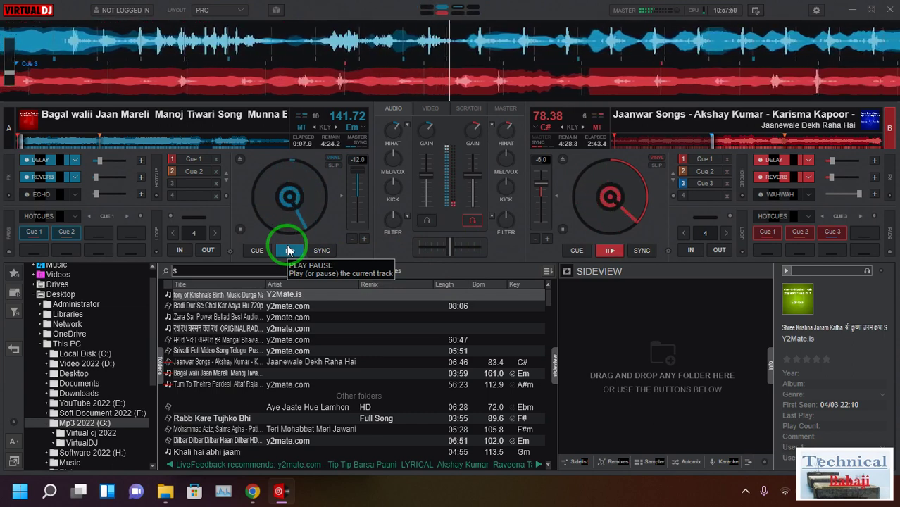
key(space)
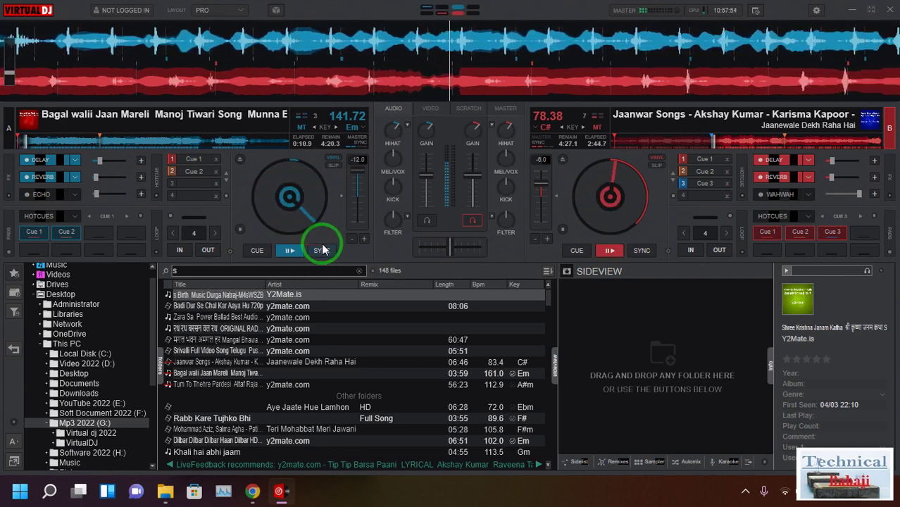
click(291, 250)
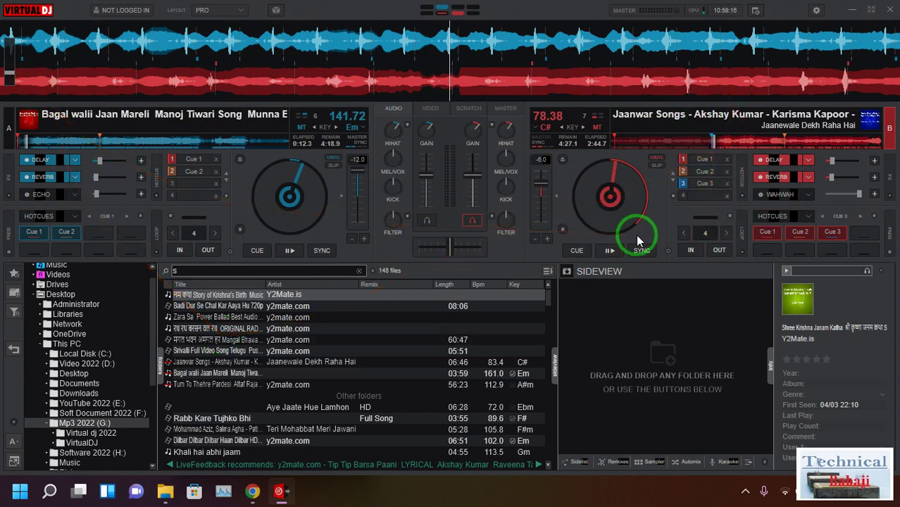
Look up the action assigned to NUM.ENTER in the custom keyboard mapping settings
click(815, 10)
click(435, 107)
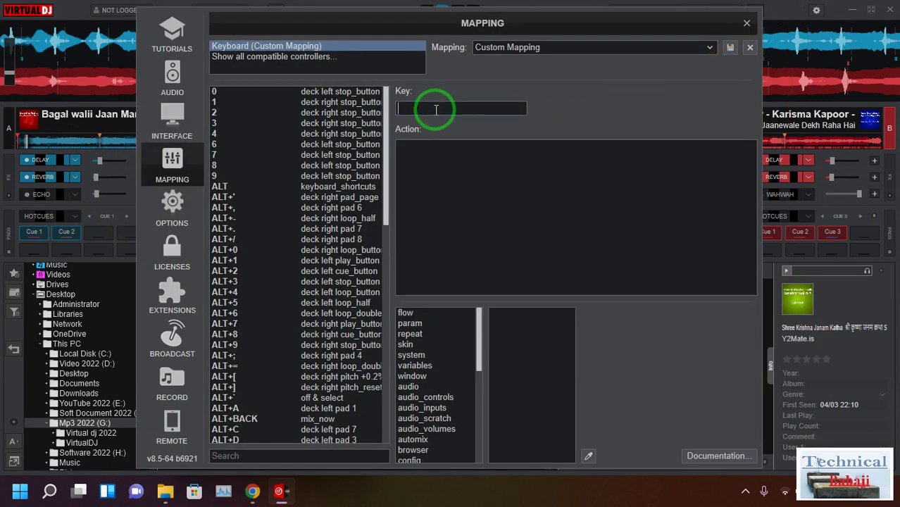
key(KP_Enter)
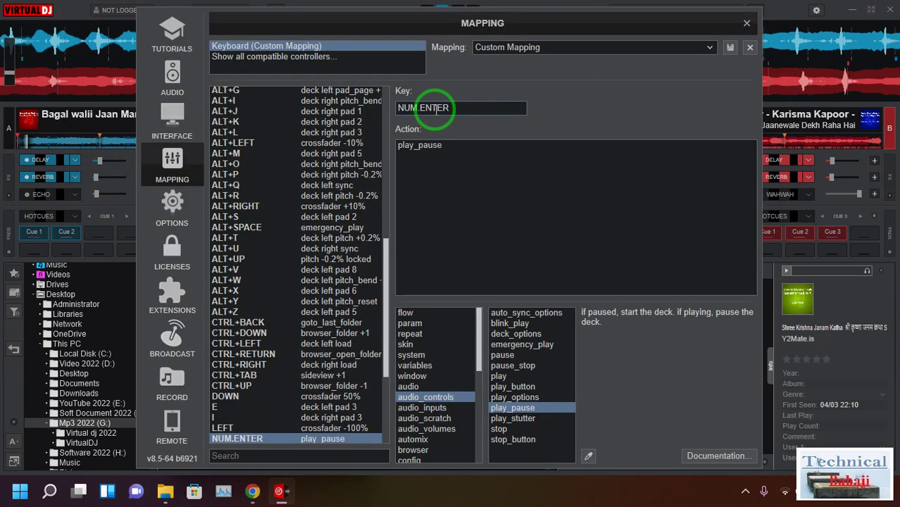
click(747, 24)
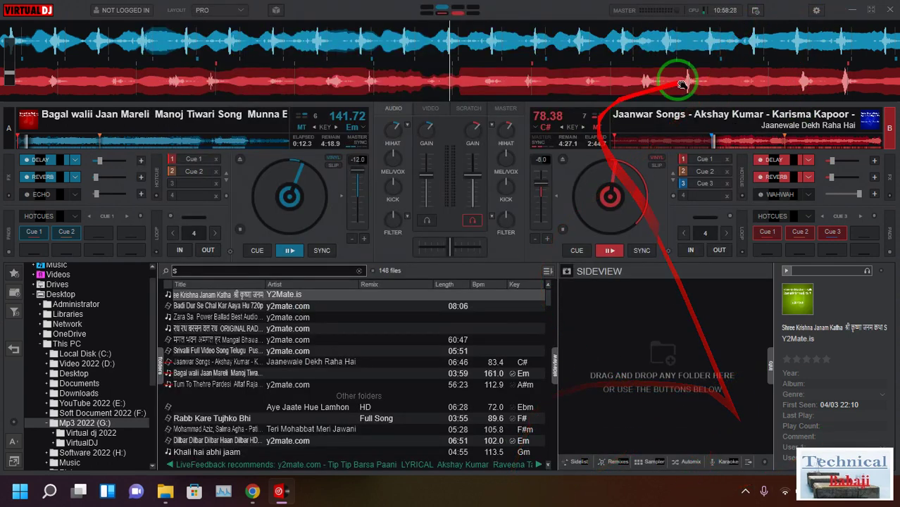
click(817, 10)
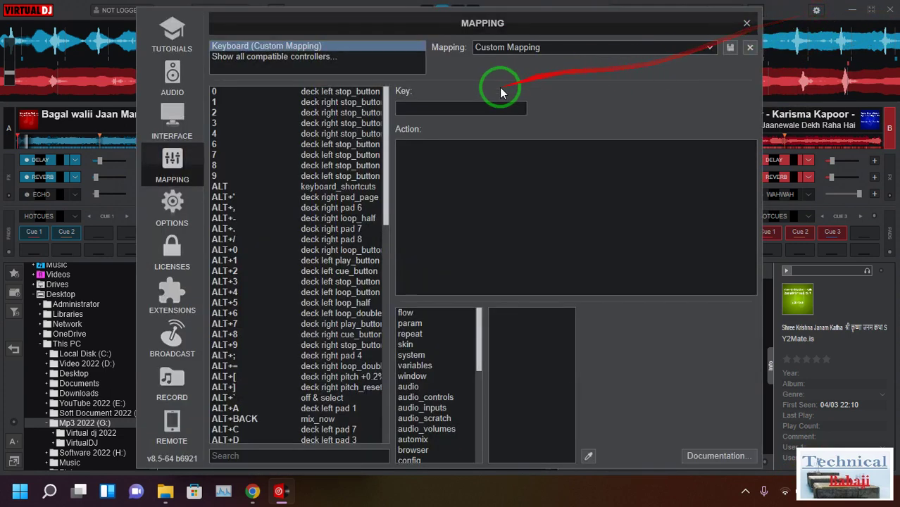
click(441, 107)
key(KP_Enter)
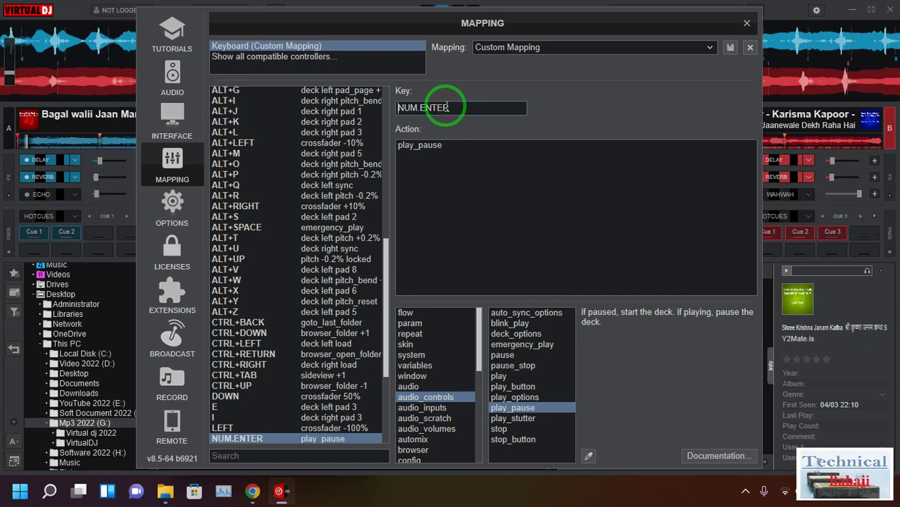
Look up the actions mapped to Q, W, E and R in the custom keyboard mapping, ending on Q
key(q)
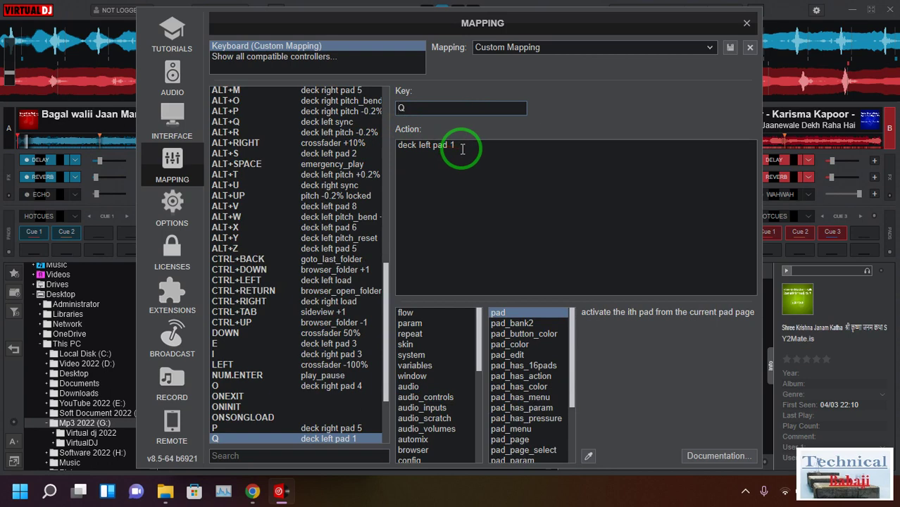
key(w)
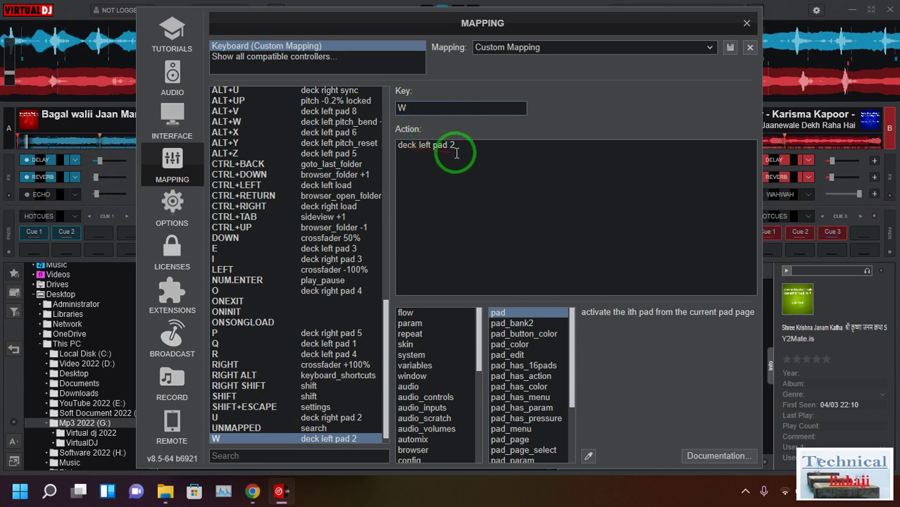
click(422, 111)
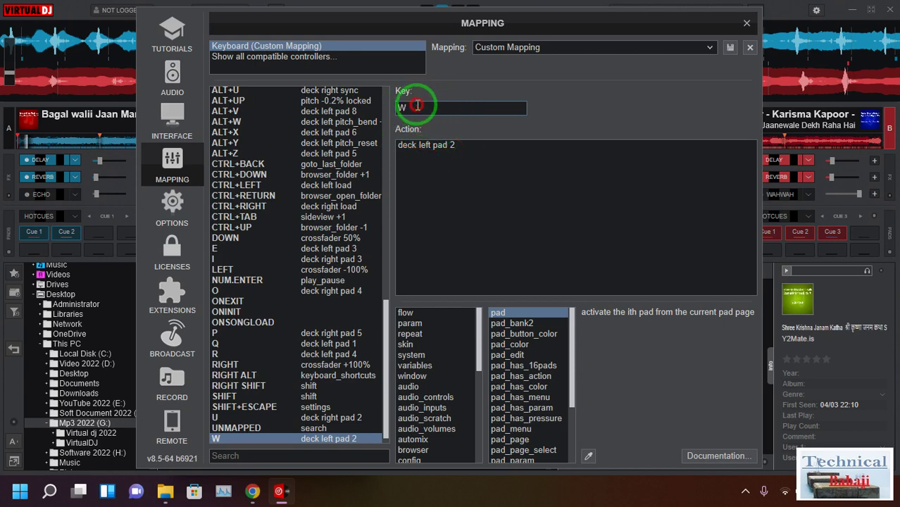
key(e)
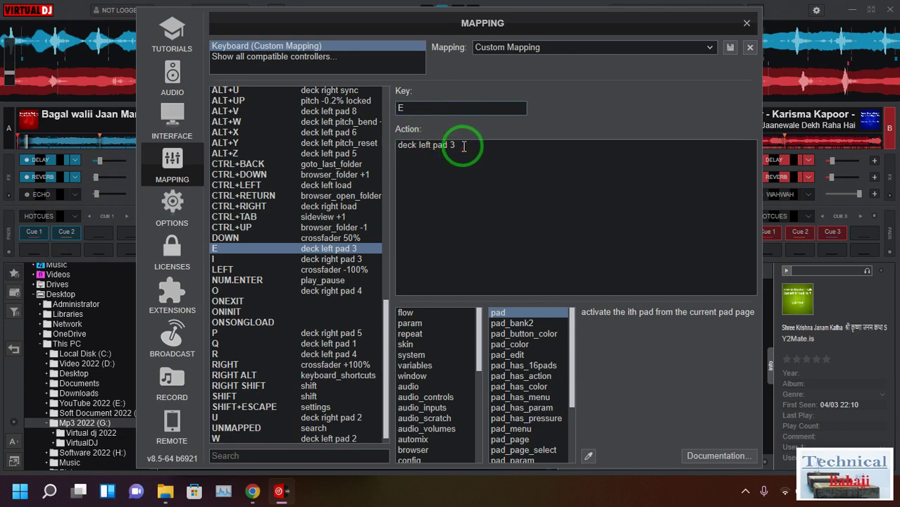
key(r)
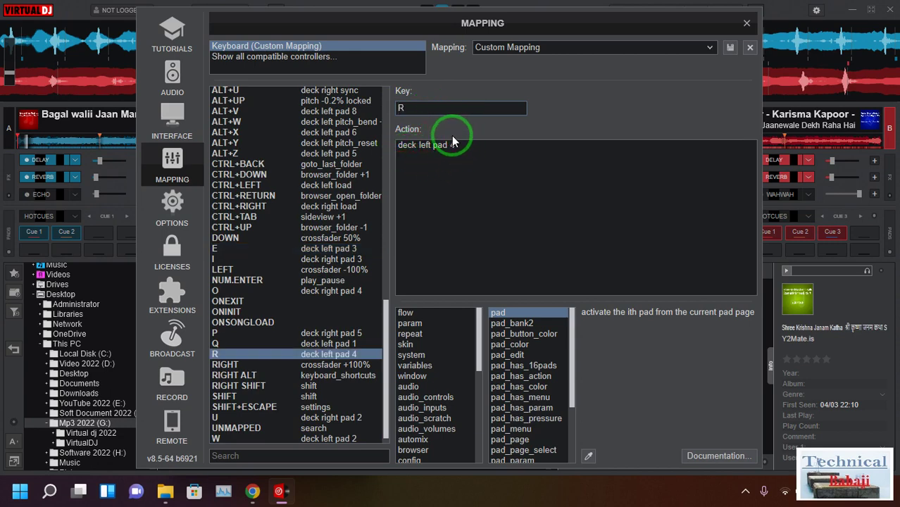
drag(437, 200, 492, 104)
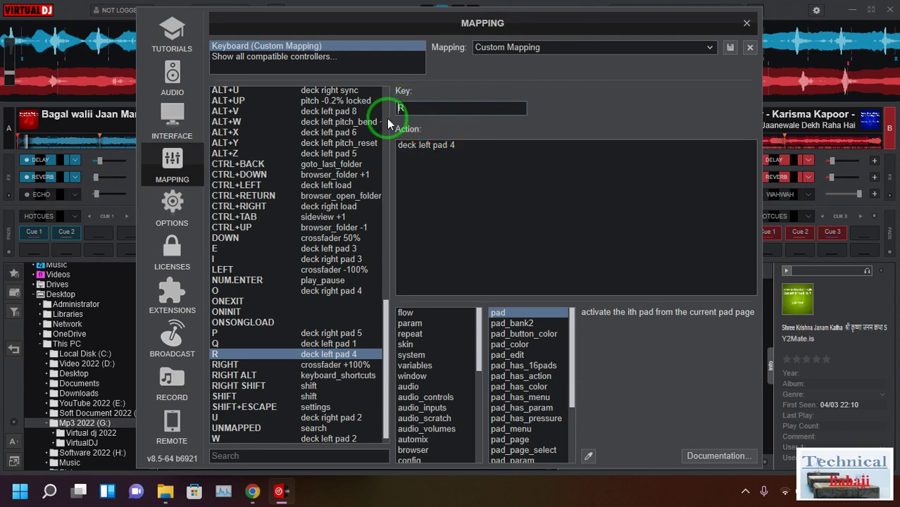
key(q)
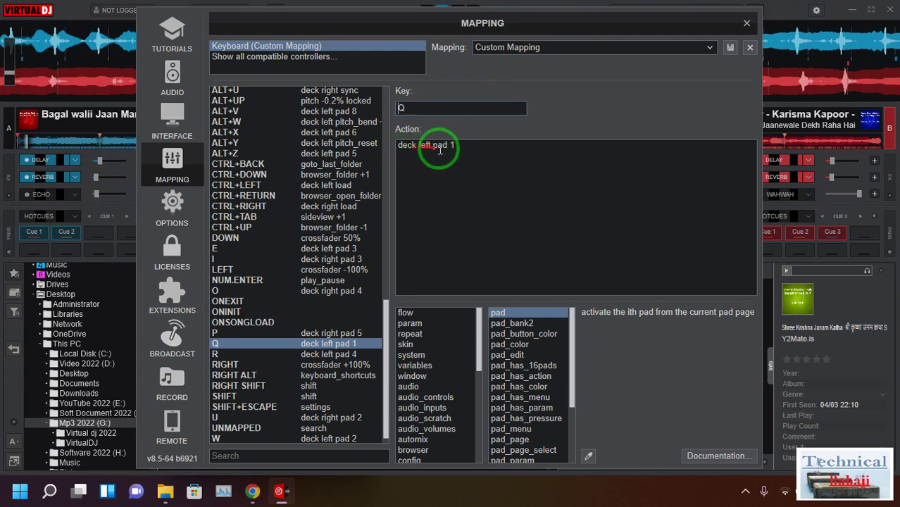
Move the Mapping window clear of deck A's hot cues and trigger Cue 1 on deck A
drag(700, 28, 886, 187)
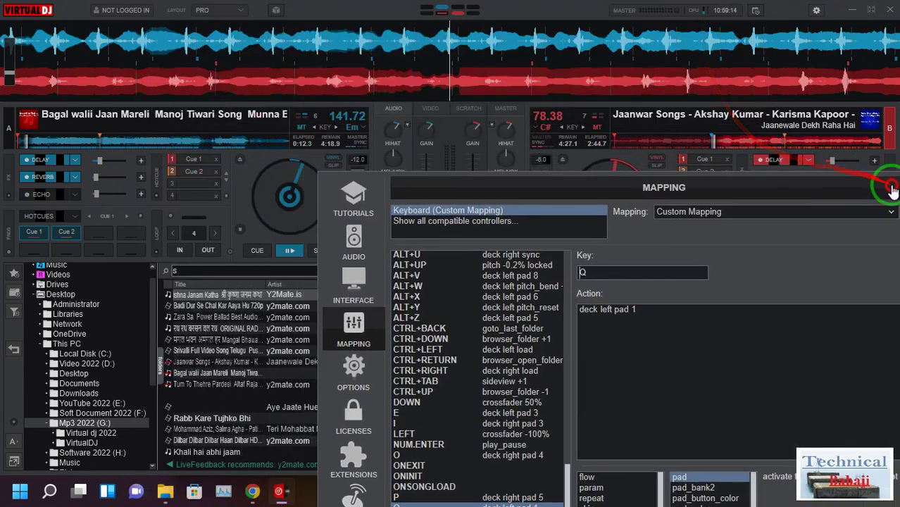
click(196, 160)
click(196, 161)
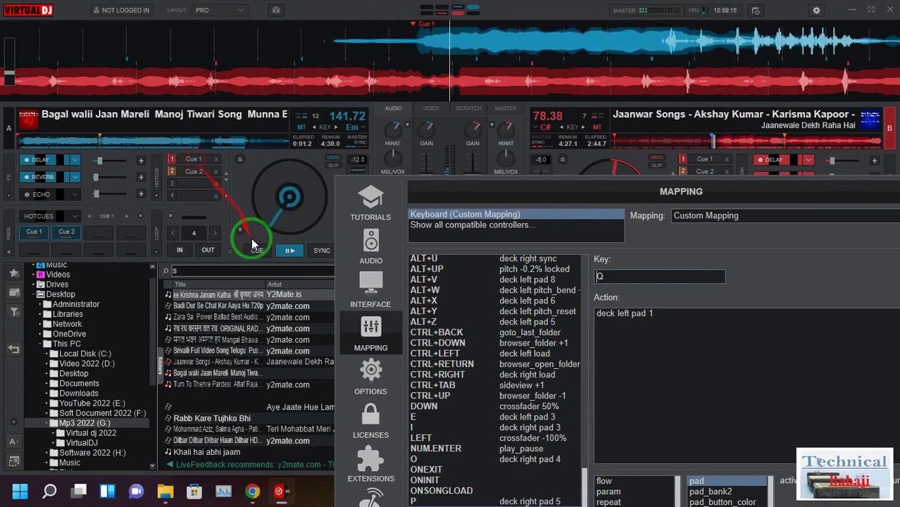
Pause deck A, recall its Cue 1 hot cue several times, and pause playback again
click(293, 251)
click(190, 157)
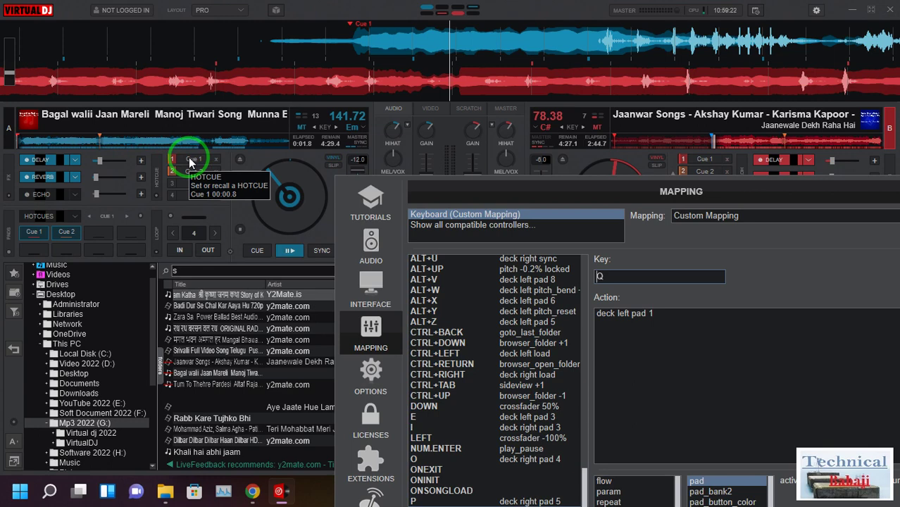
click(190, 160)
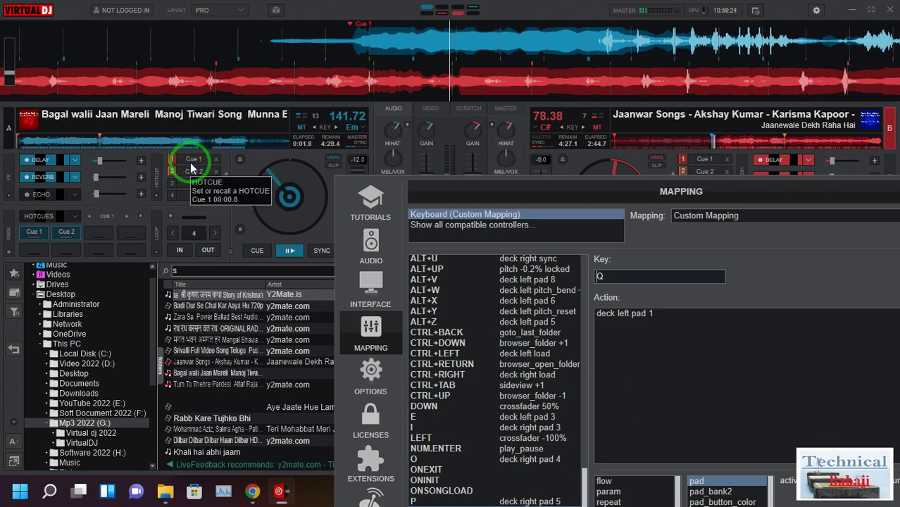
click(190, 161)
click(191, 169)
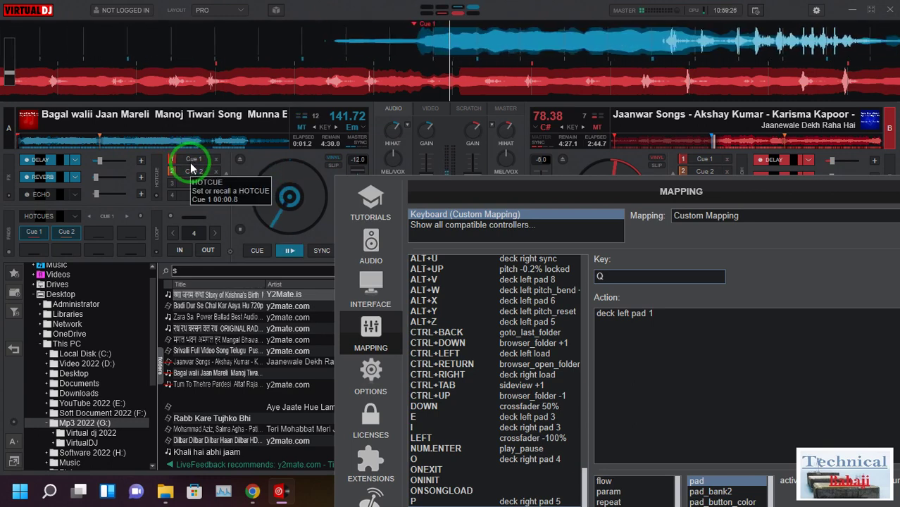
click(291, 252)
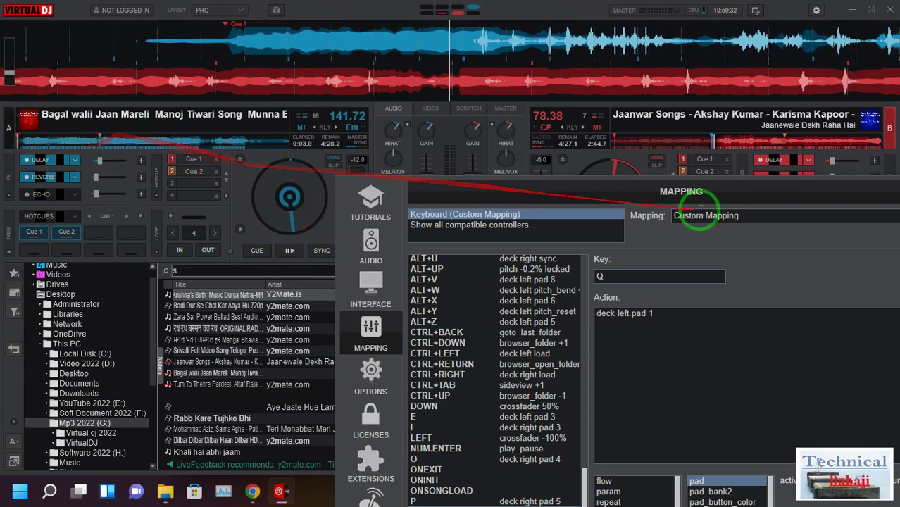
Move the Mapping window back to the middle of the screen and look up the actions assigned to W, E and R
drag(663, 191, 568, 167)
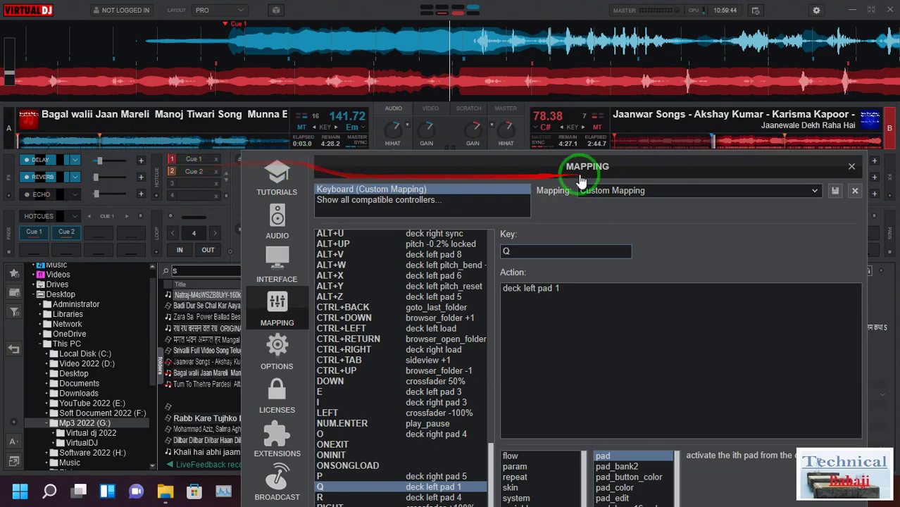
drag(585, 167, 513, 59)
click(451, 129)
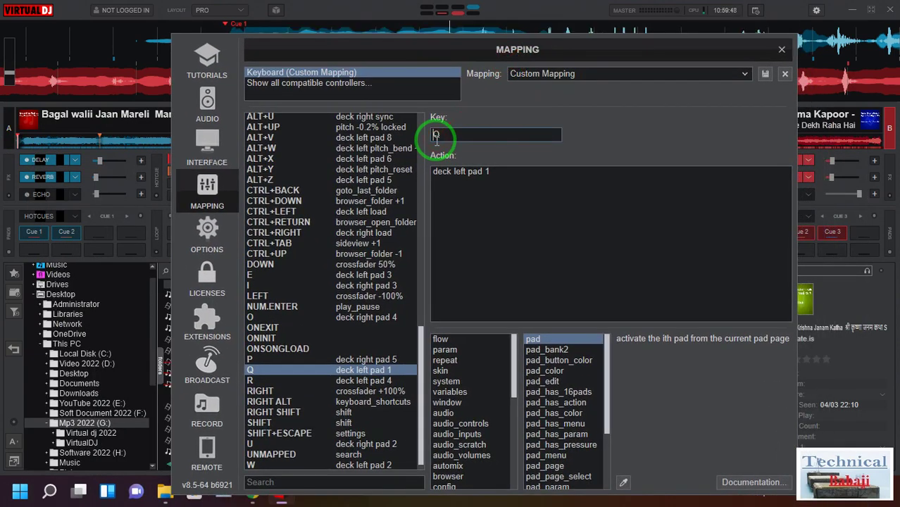
key(w)
key(e)
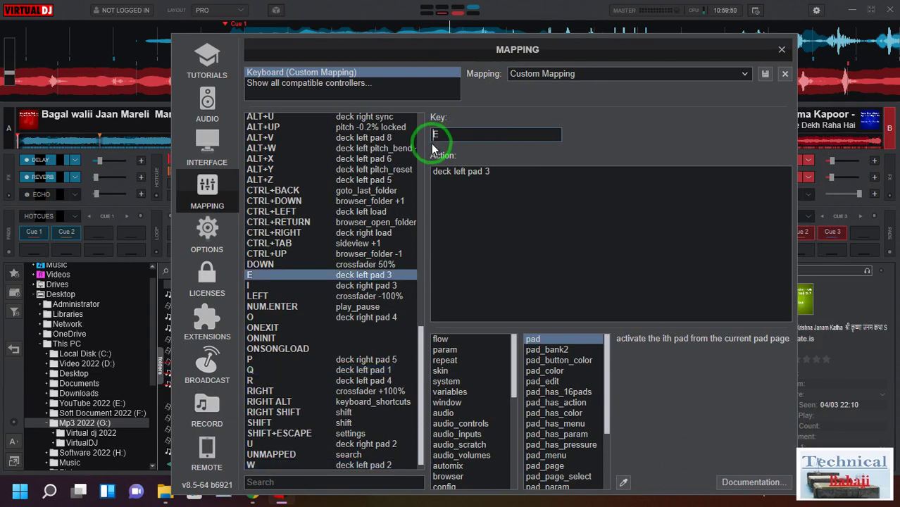
key(r)
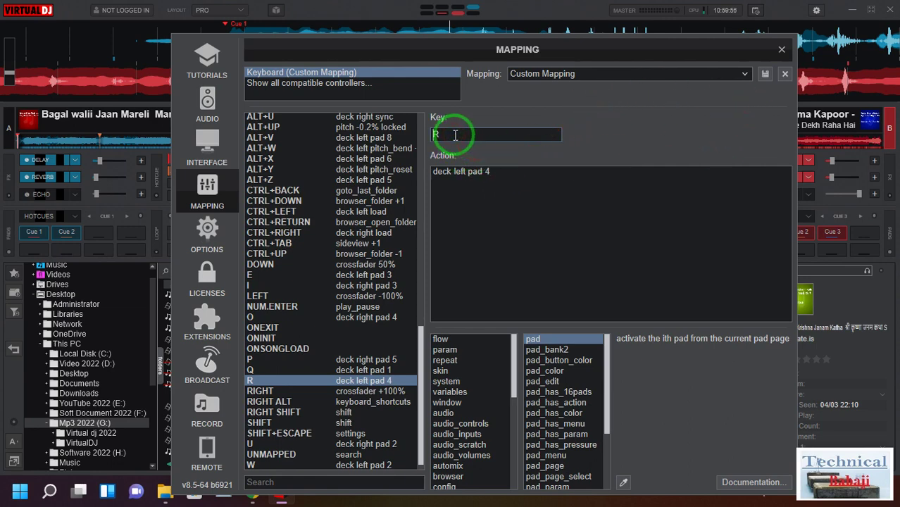
Copy the action of key R and assign it to key T in the custom keyboard mapping
drag(489, 172, 432, 172)
click(487, 197)
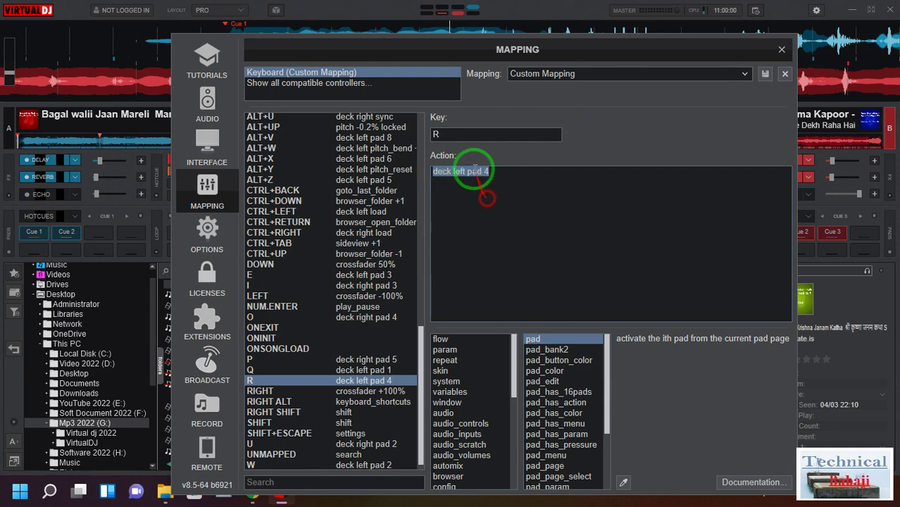
click(462, 133)
key(t)
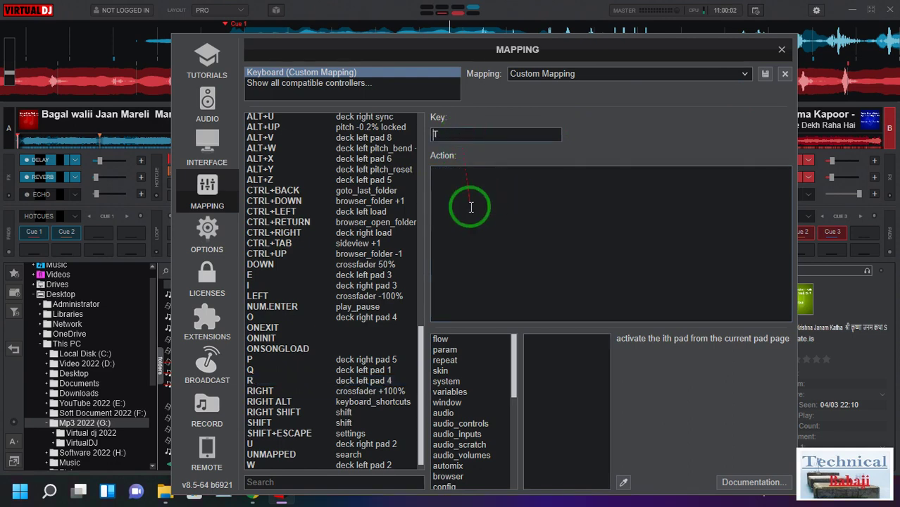
right_click(471, 184)
click(497, 198)
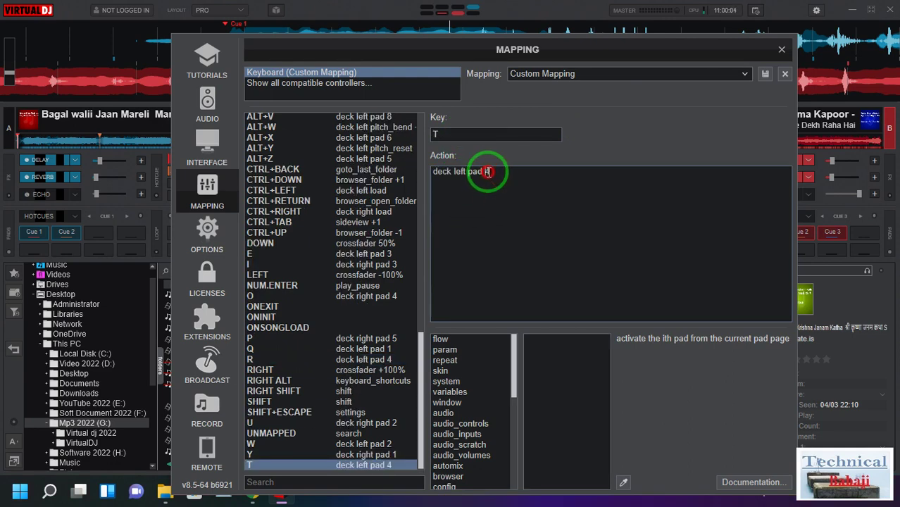
Change key T's action to deck left pad 5, save the mapping and close the settings
drag(487, 171, 498, 172)
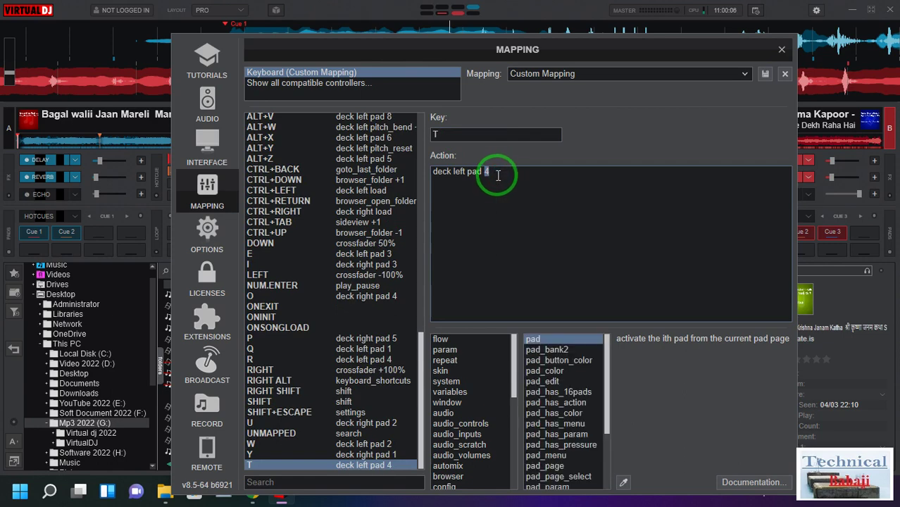
click(768, 75)
click(781, 51)
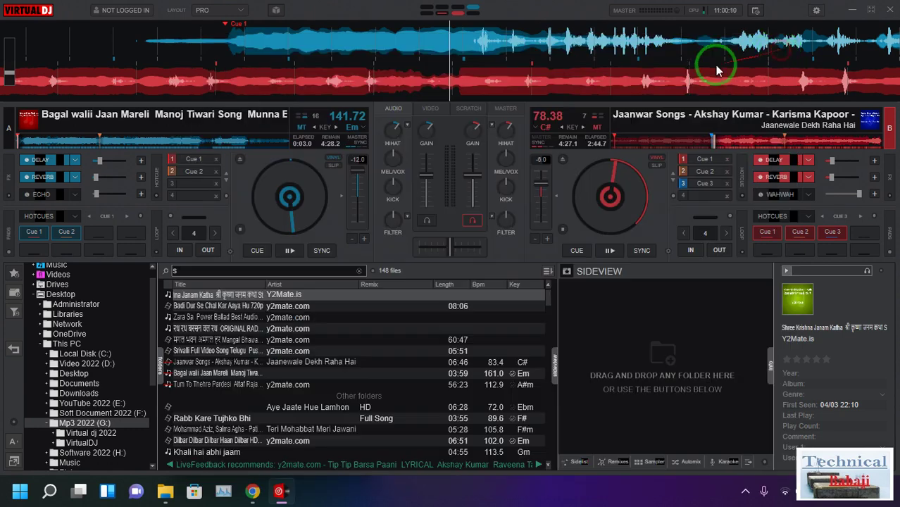
Seek deck A's track to about 2:26 and fine-tune the position on the scrolling waveform
click(166, 145)
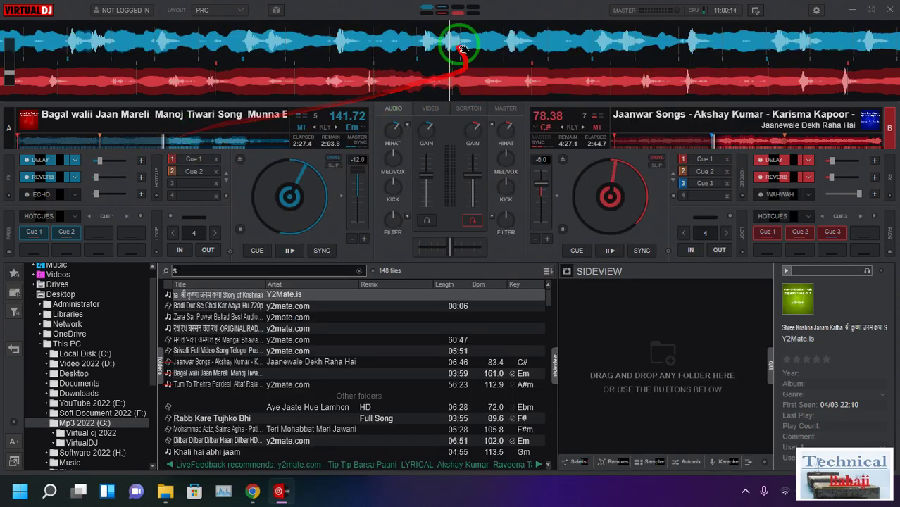
drag(453, 41, 408, 30)
drag(504, 66, 528, 67)
Show the next page of deck A's hot cues, set Cue 5 at the current position, and pause deck A after playing from it
click(198, 196)
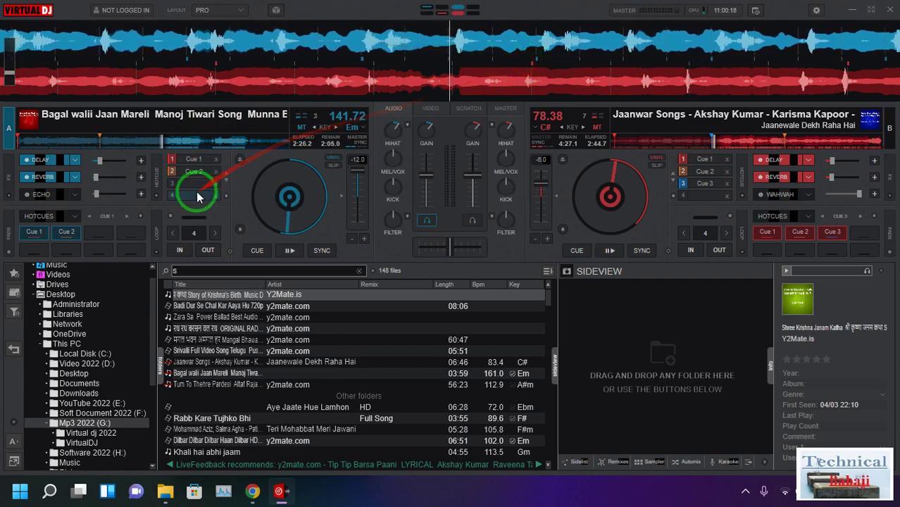
click(225, 187)
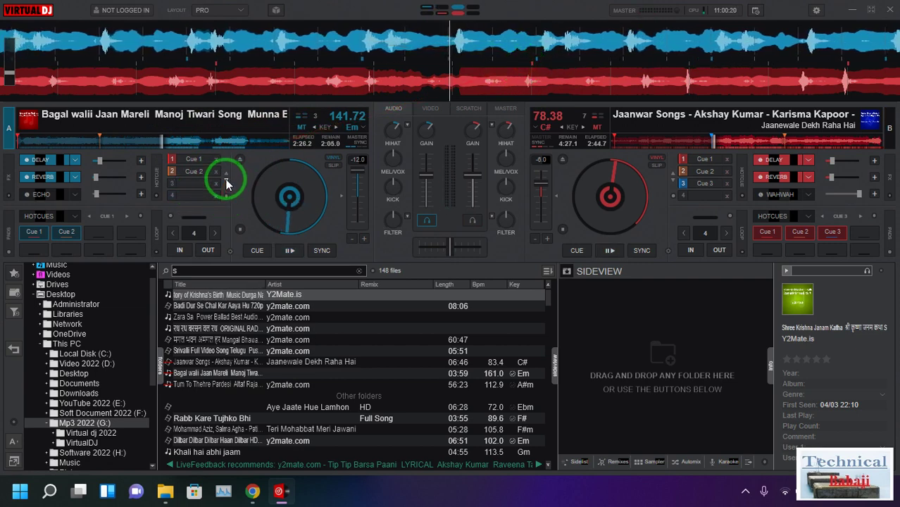
click(189, 163)
drag(189, 161, 240, 328)
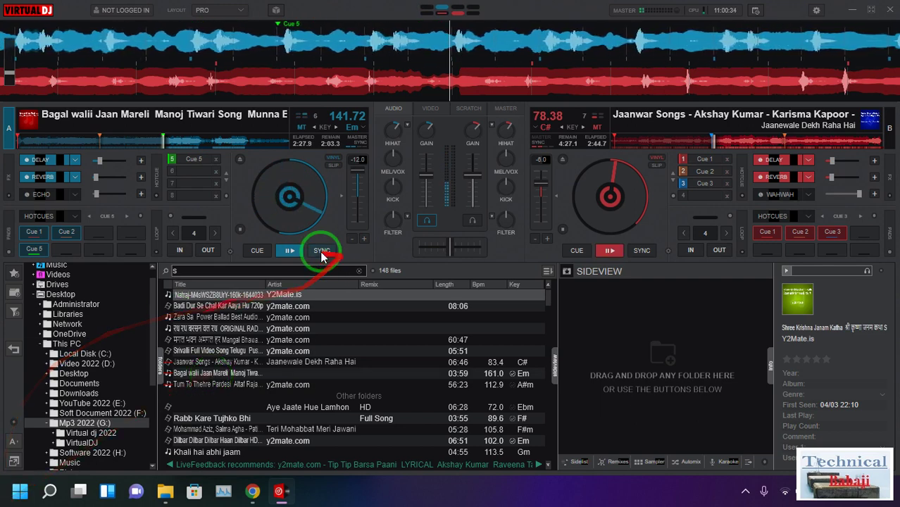
click(286, 253)
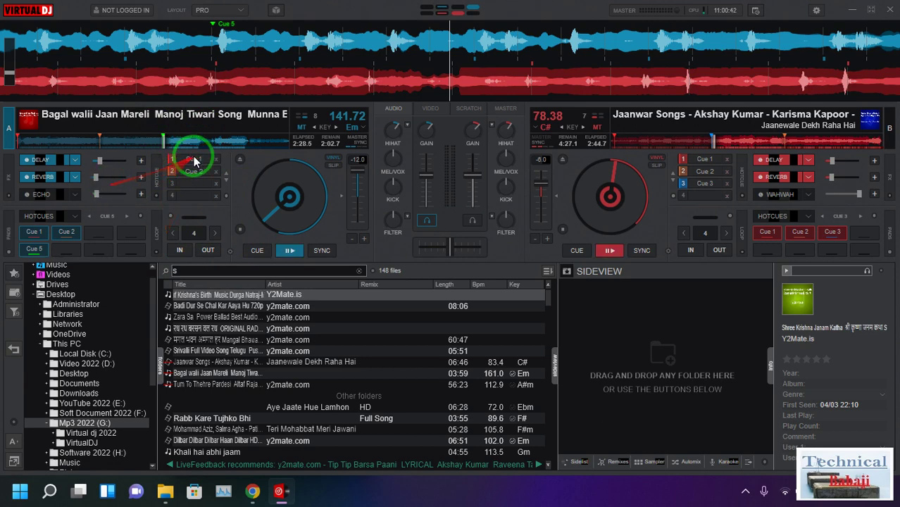
click(156, 182)
click(162, 218)
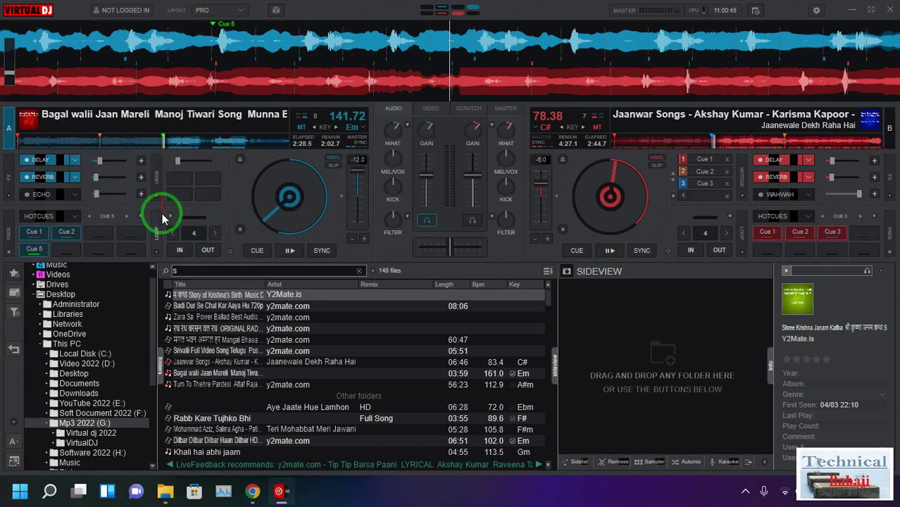
click(156, 175)
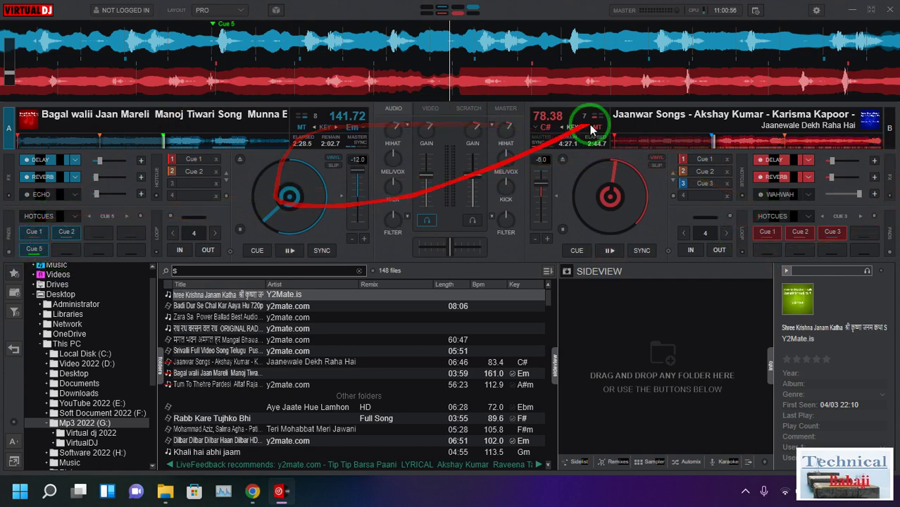
click(815, 11)
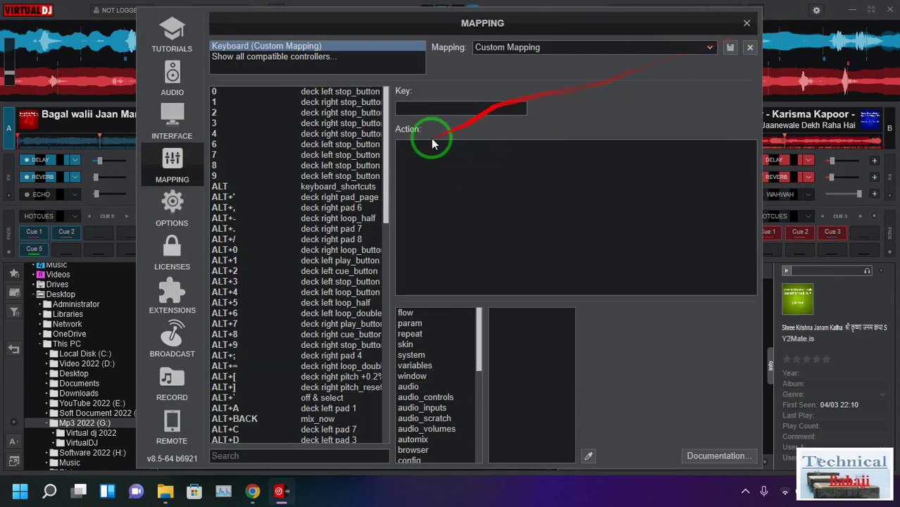
click(747, 24)
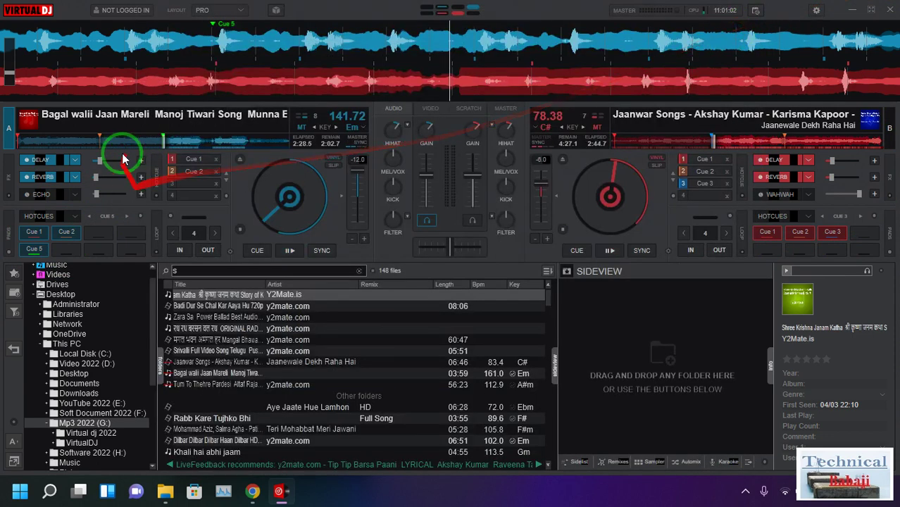
Trigger Cue 1 on deck A and Cue 3 on deck B with the mapped keys, and pause both decks
click(742, 138)
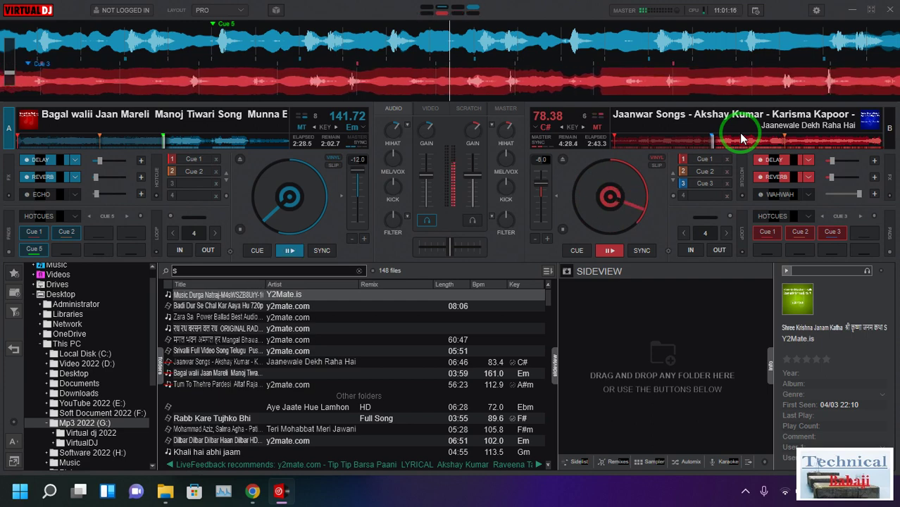
key(1)
key(c)
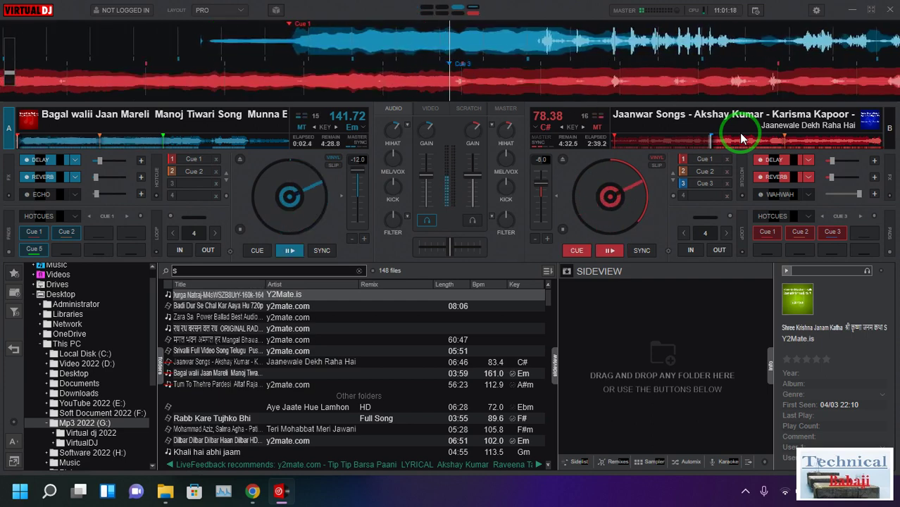
click(608, 251)
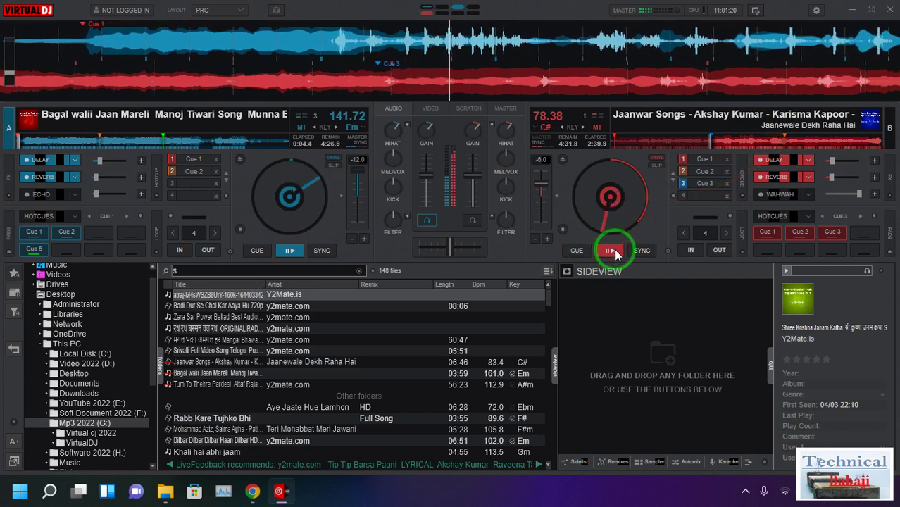
click(609, 252)
click(292, 254)
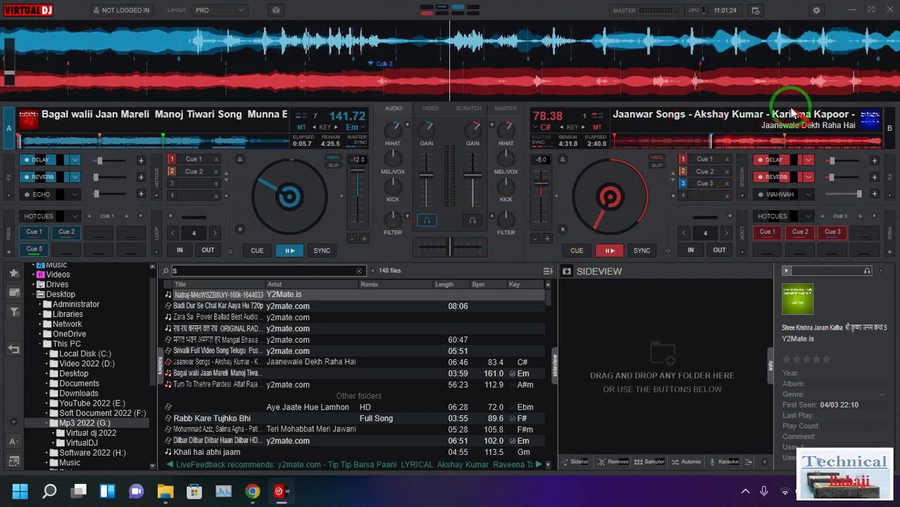
Seek deck B to about 4:13, trigger Cue 2 on both decks with the mapped keys, and pause deck A
click(798, 141)
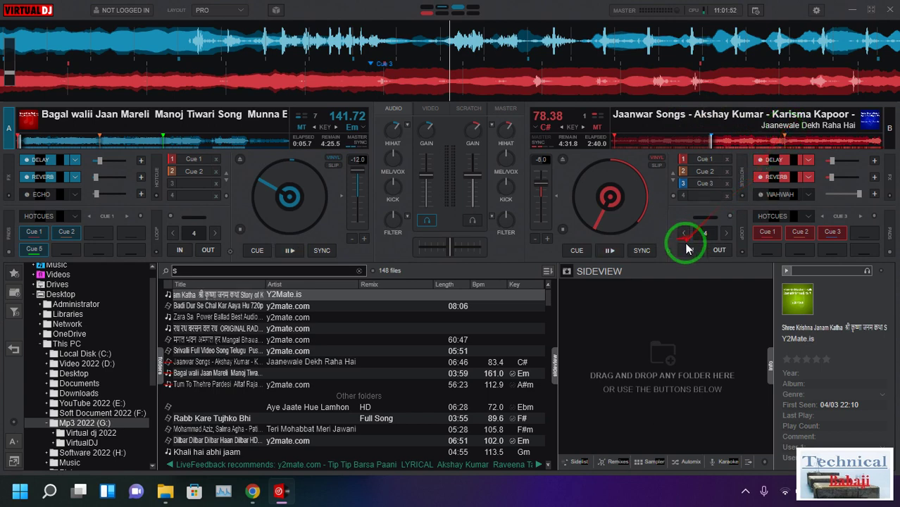
click(780, 140)
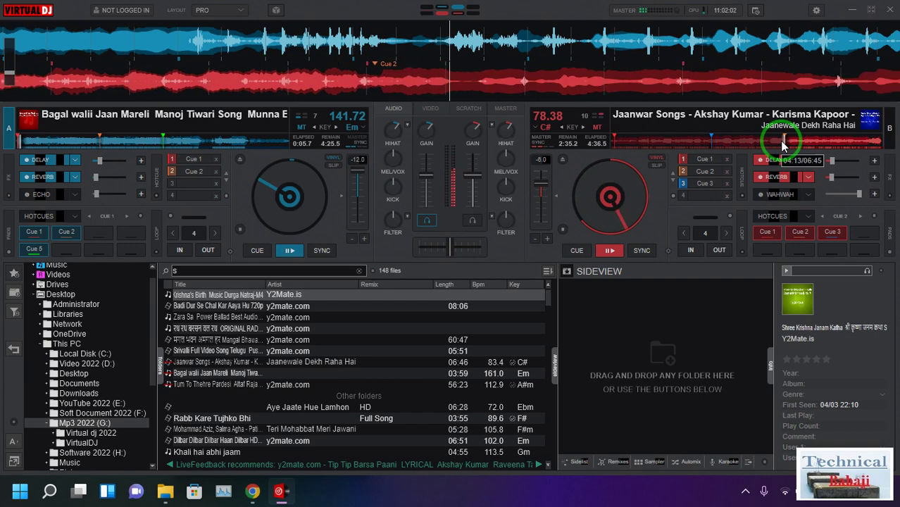
key(c)
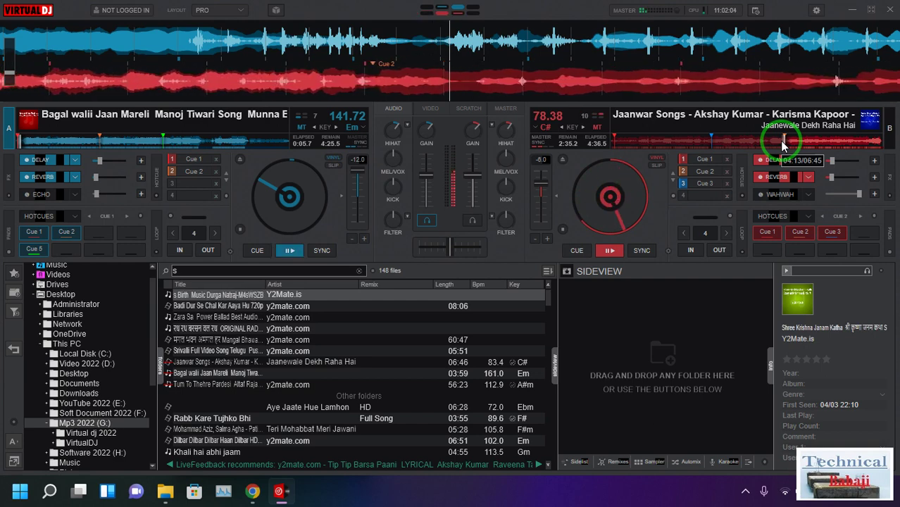
key(2)
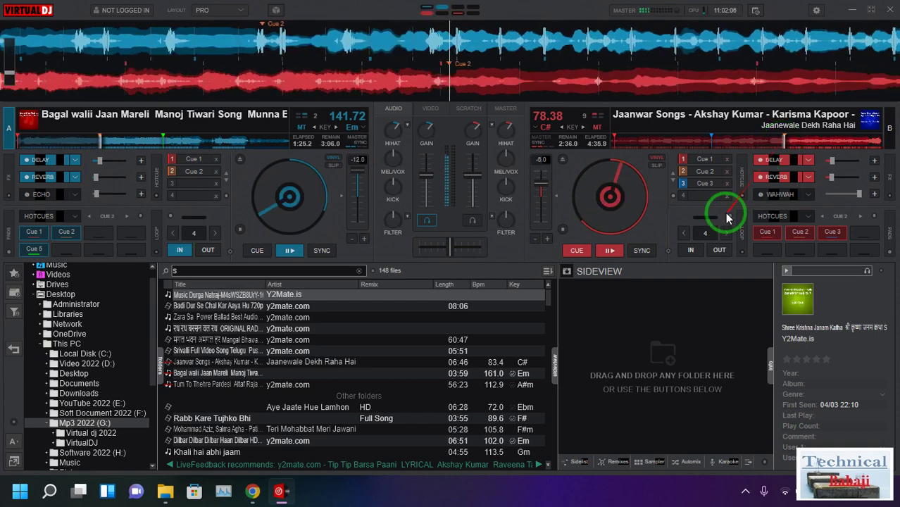
click(289, 252)
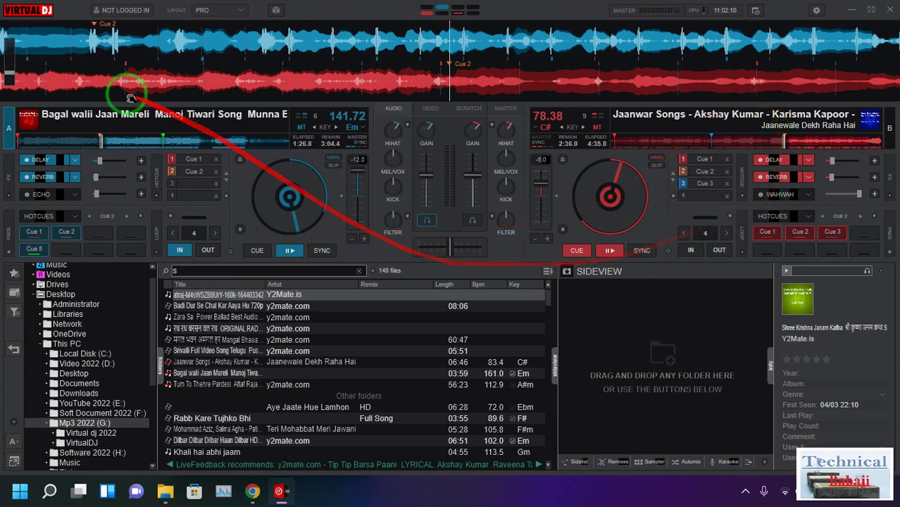
Look up the actions mapped to E, R, Y and U in the custom keyboard mapping settings
click(817, 15)
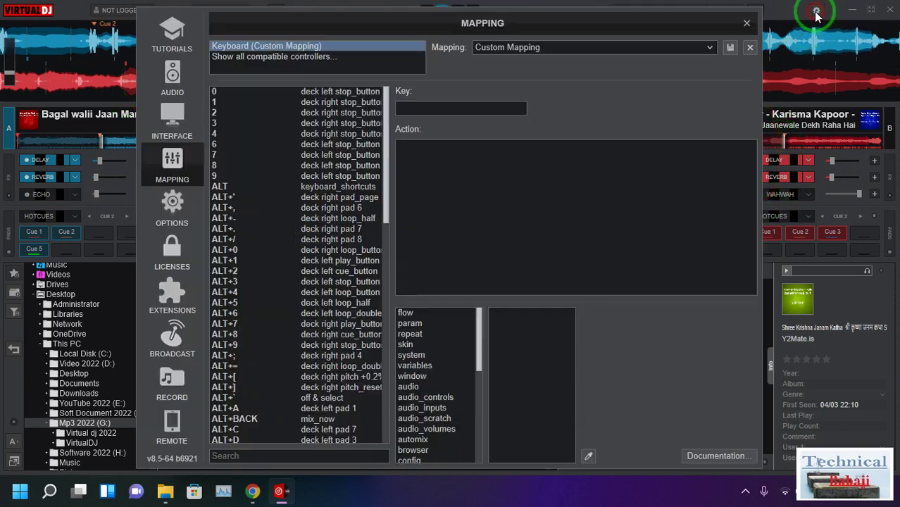
click(482, 111)
key(e)
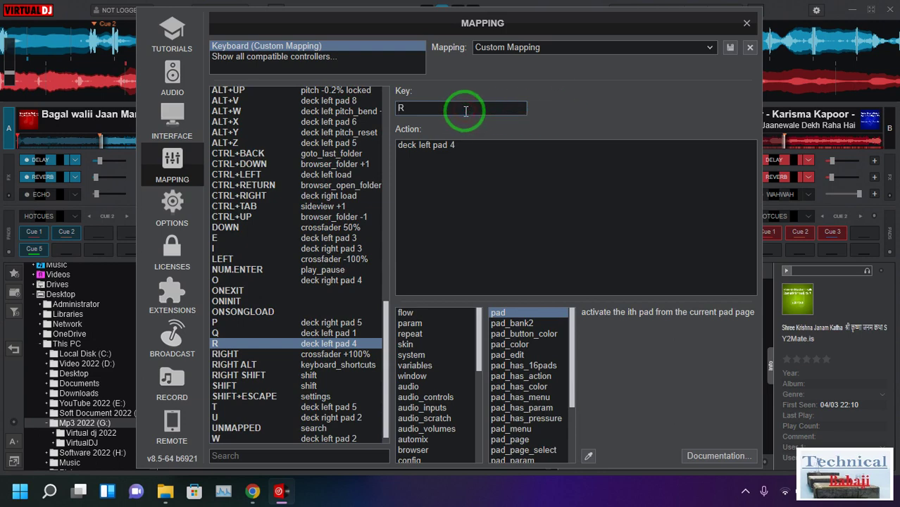
key(y)
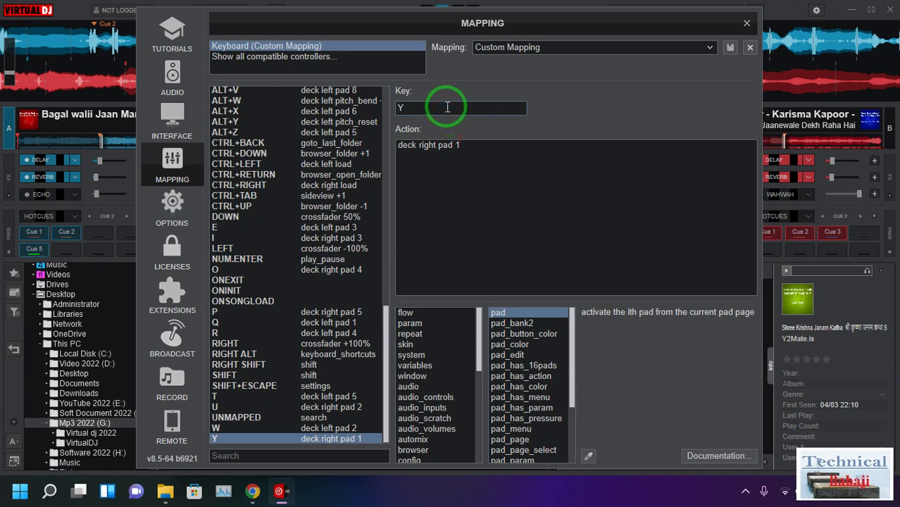
key(u)
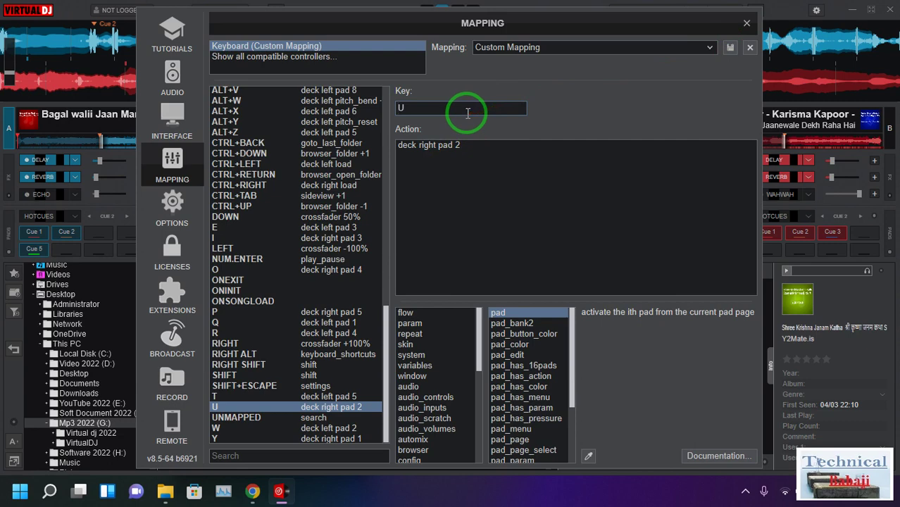
Look up the actions mapped to I, O, P and Q in the custom keyboard mapping
key(i)
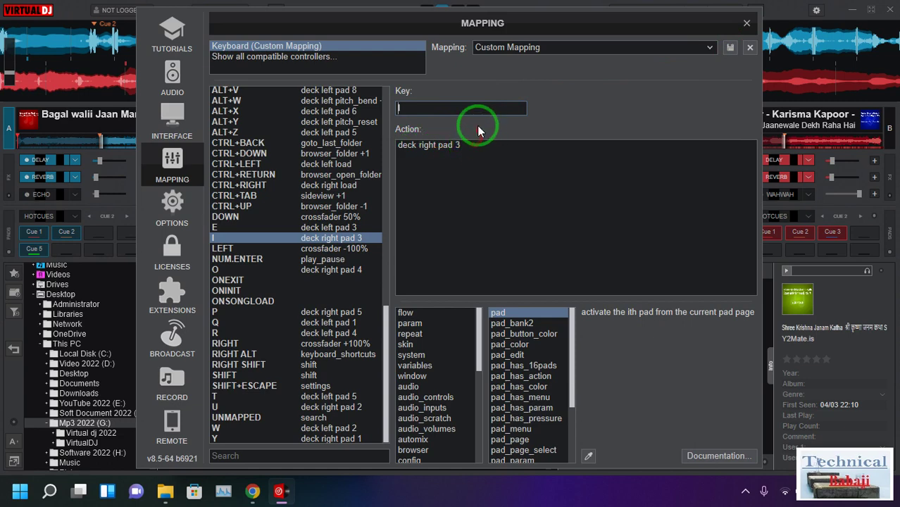
key(o)
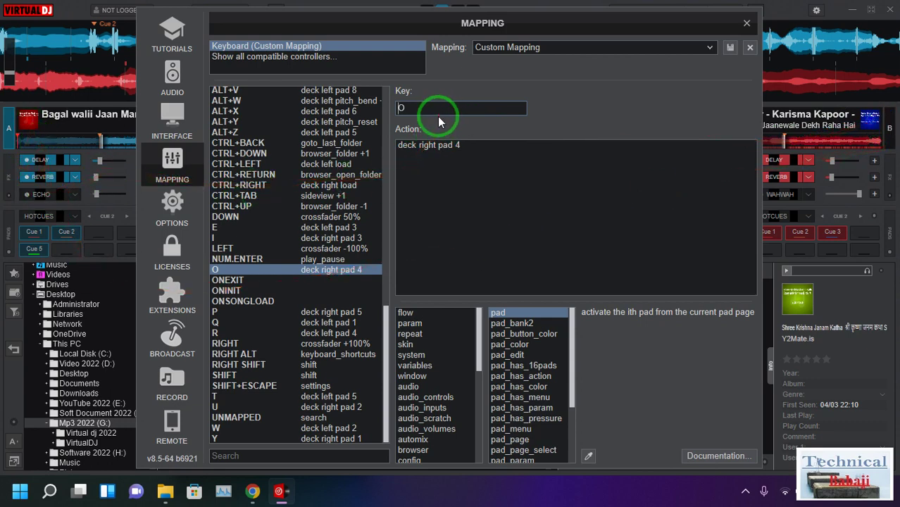
key(p)
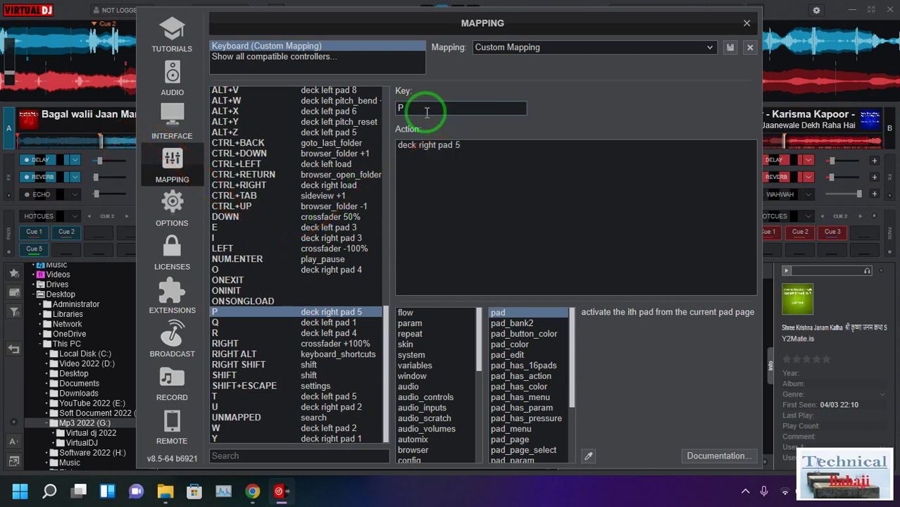
key(q)
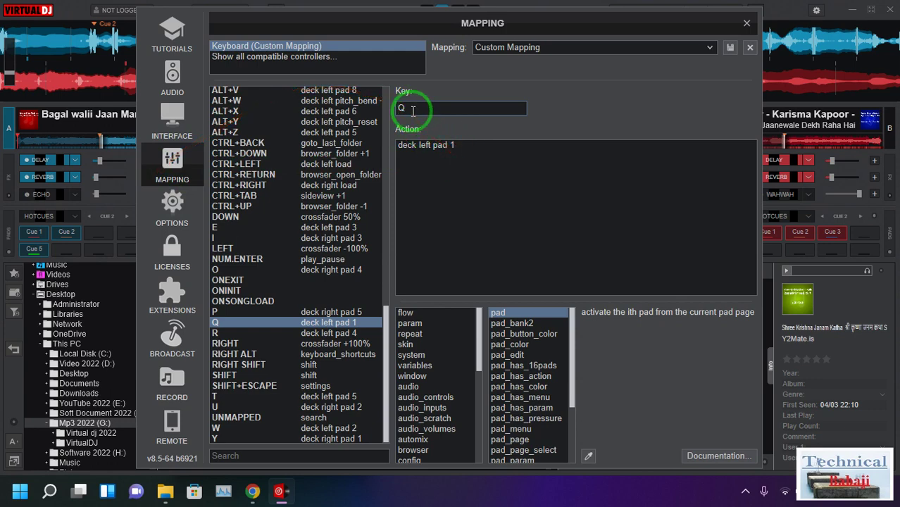
Examine the actions mapped to 1, 2 and 3, and close the settings without saving the accidental mapping change
key(1)
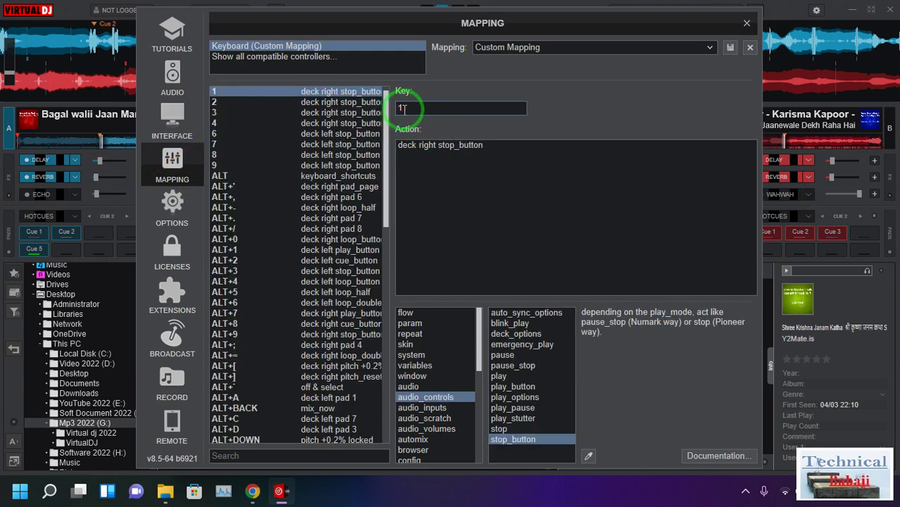
drag(400, 148, 486, 147)
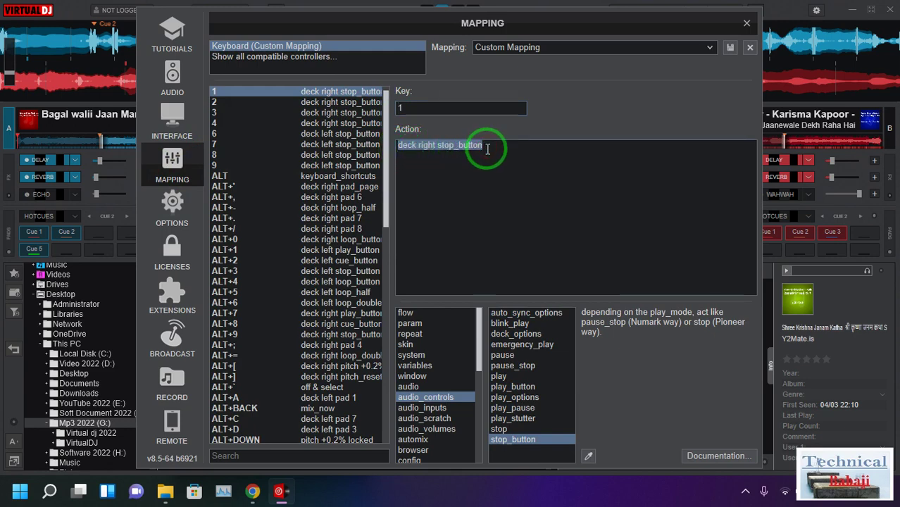
text(2)
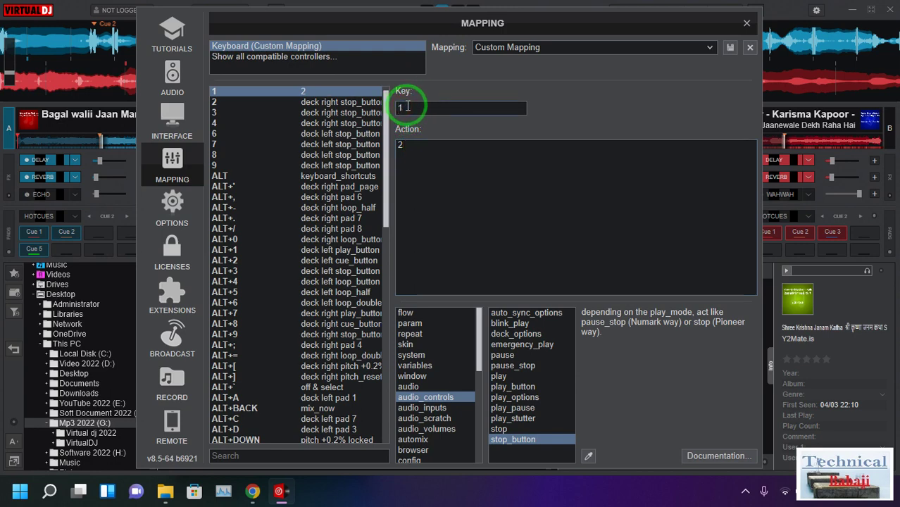
text(2)
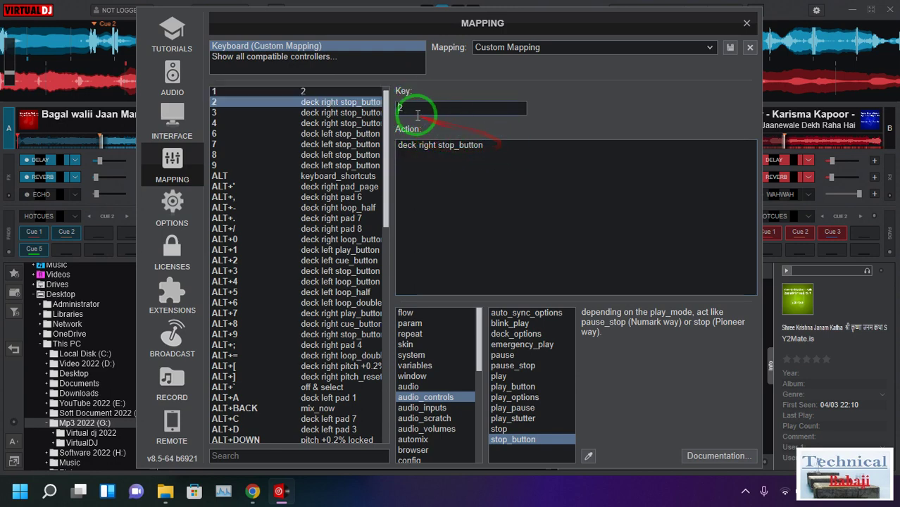
text(3)
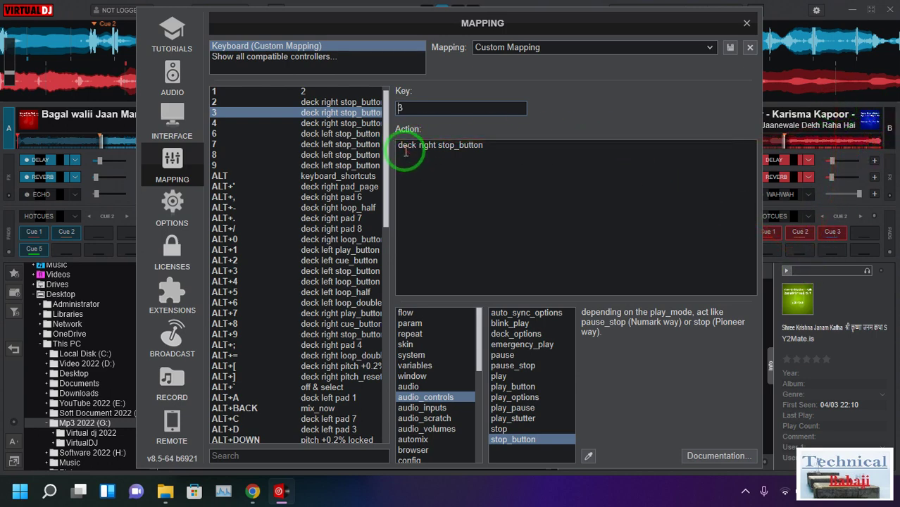
drag(404, 144, 491, 146)
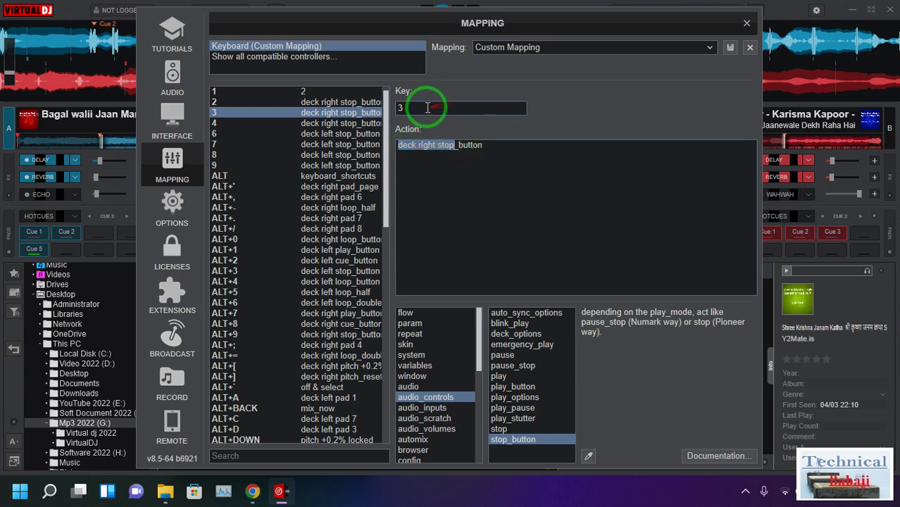
click(747, 22)
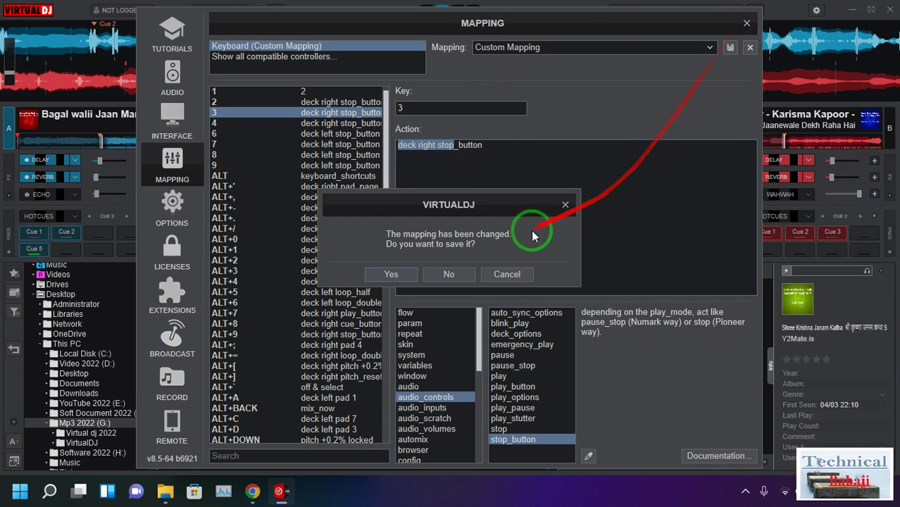
click(444, 275)
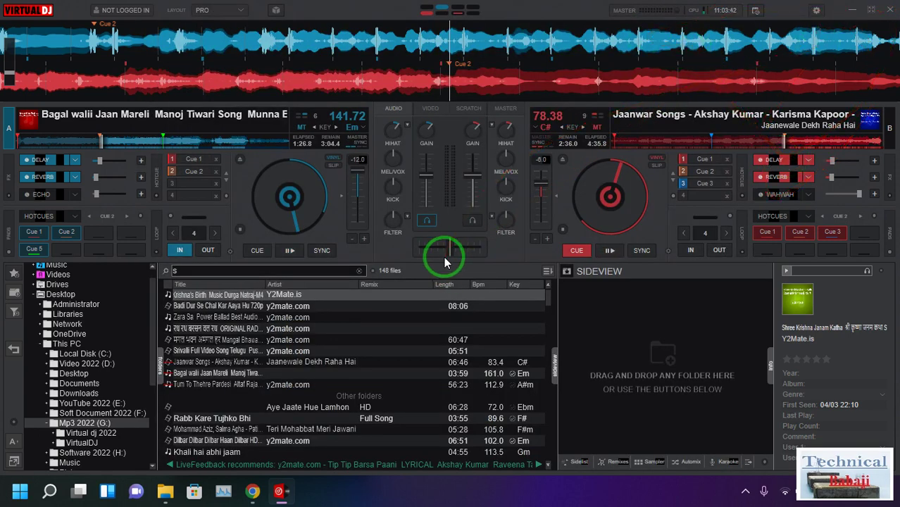
Trigger Cue 3 on deck B and Cue 2 on deck A with the mapped keys, and pause both decks
key(3)
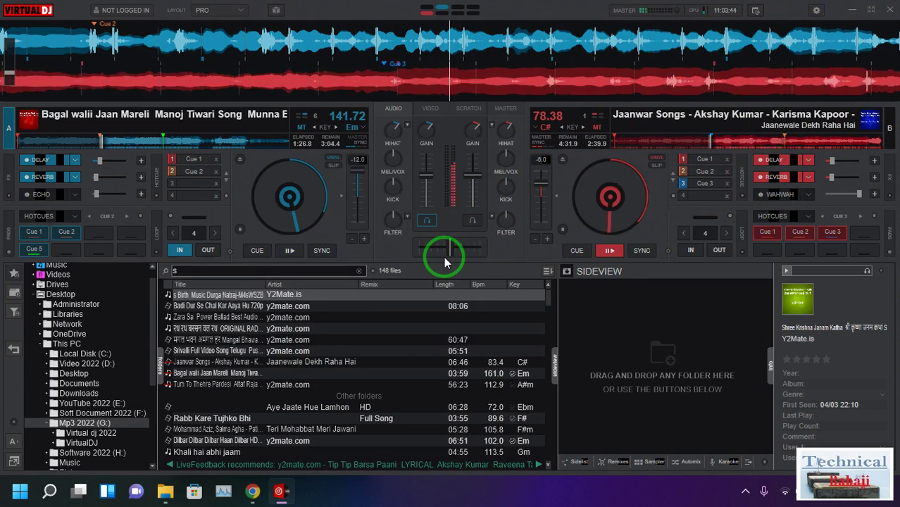
key(2)
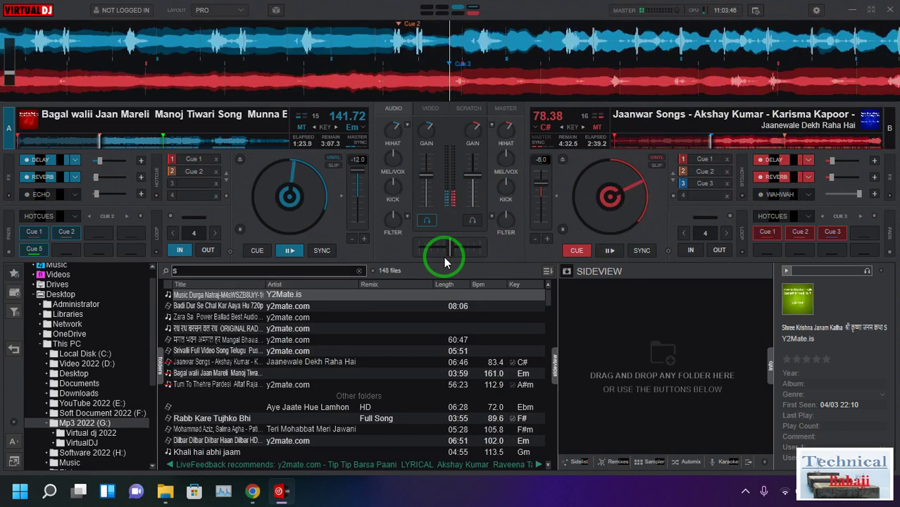
click(608, 252)
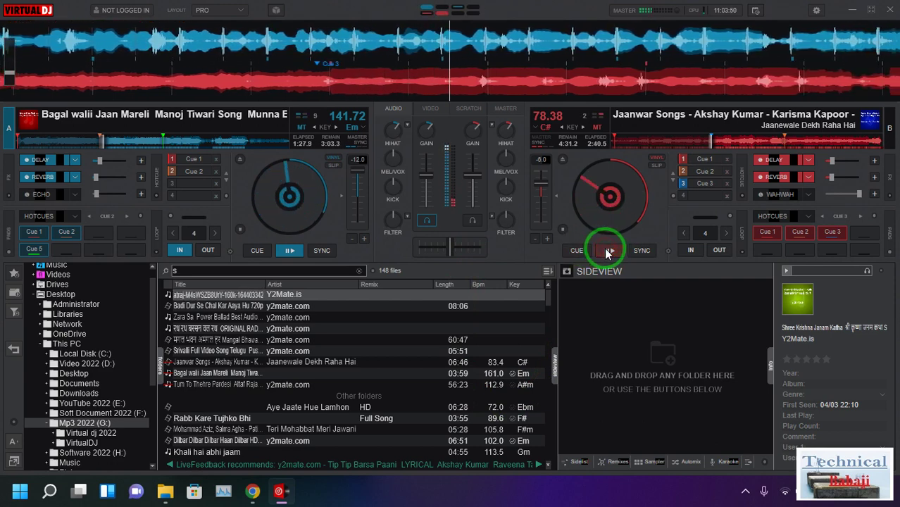
click(286, 252)
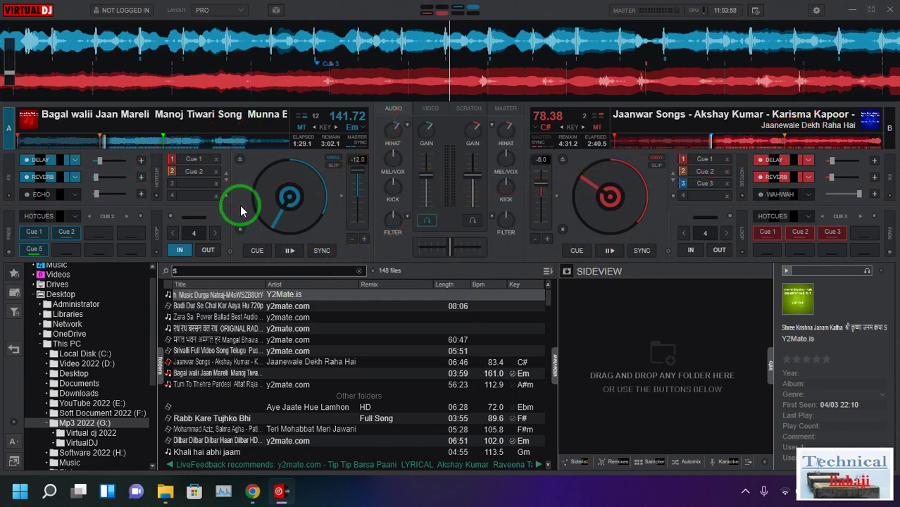
Play deck B and deck A in turn from Cue 2 with the mapped keys, stop deck B at its cue, and pause deck A
key(2)
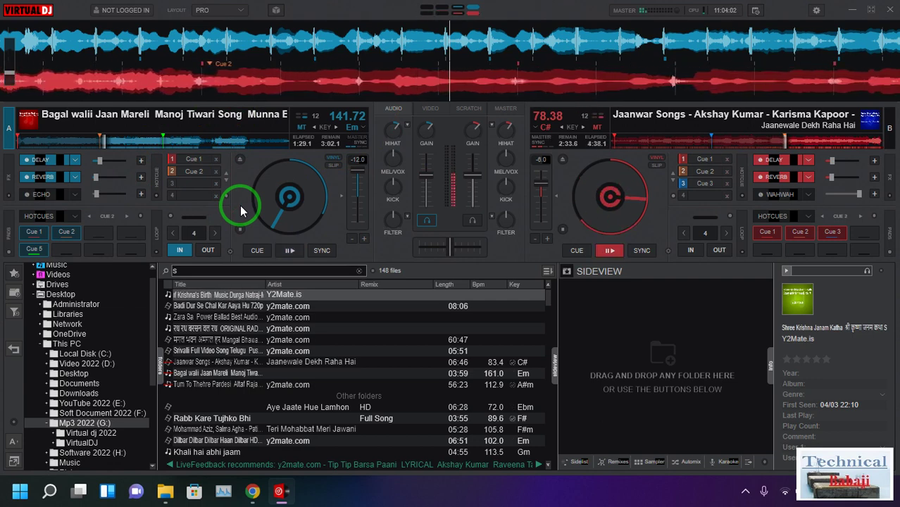
key(2)
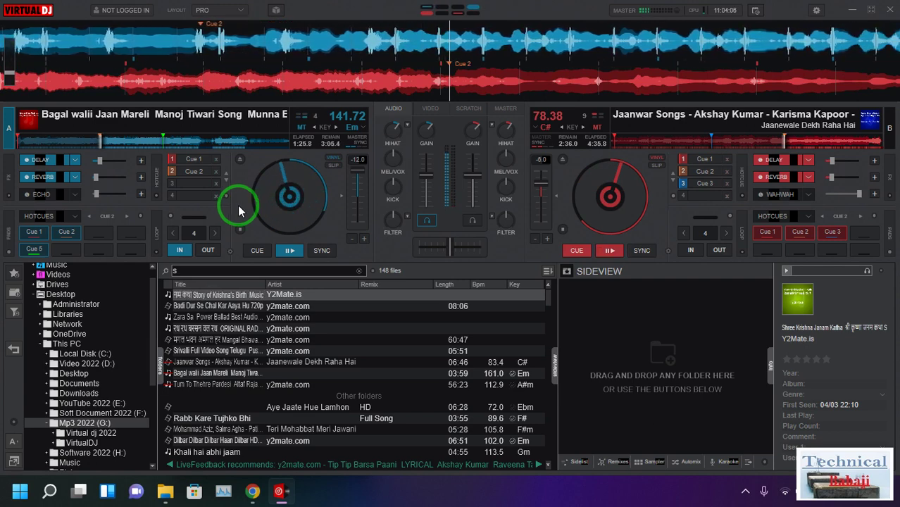
click(289, 251)
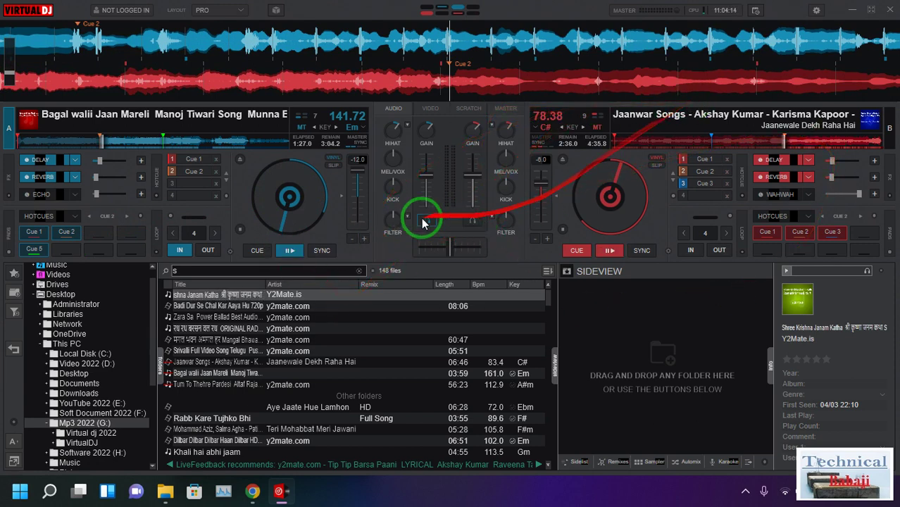
Look up the action mapped to Q in the custom keyboard mapping, and move the settings window to uncover deck A's controls
click(817, 10)
click(427, 106)
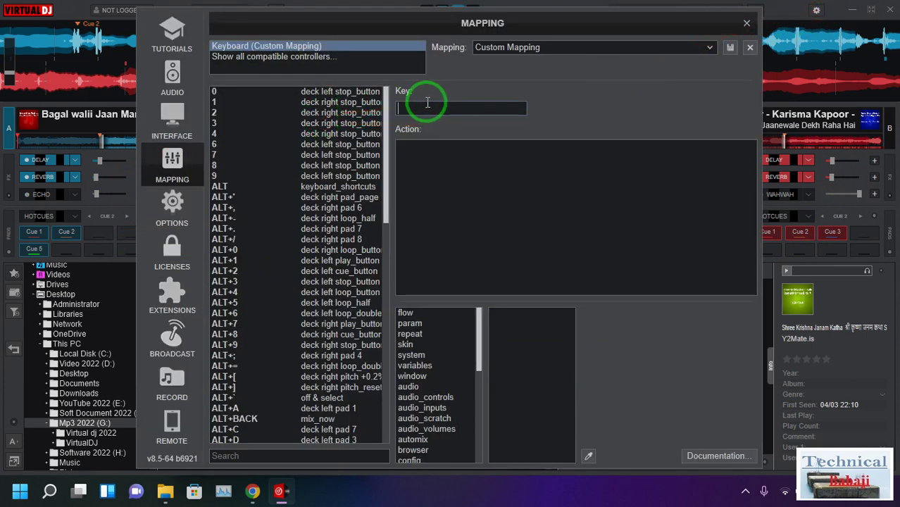
key(q)
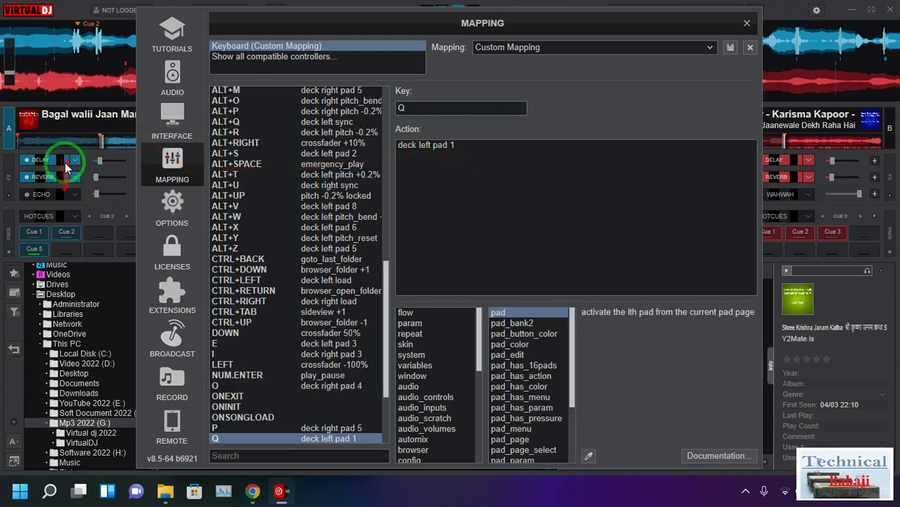
drag(367, 27, 539, 40)
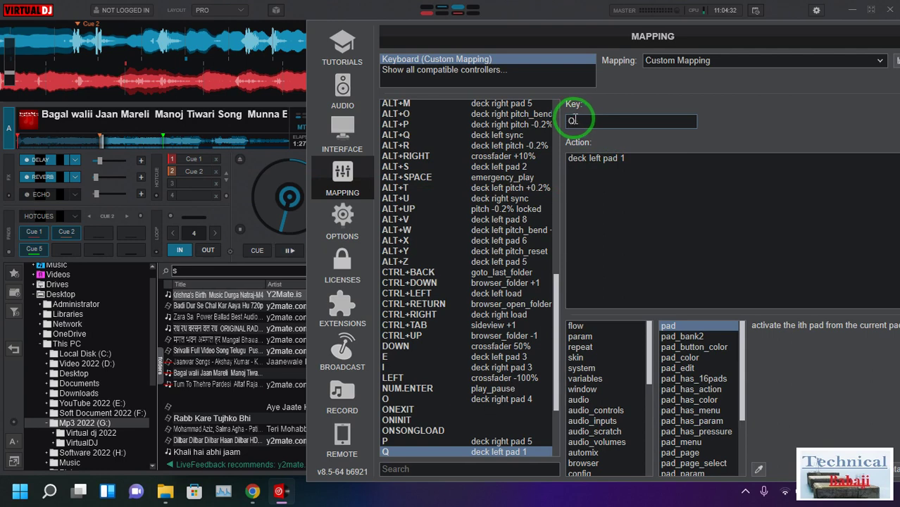
Look up the actions mapped to 1, 2 and 3 with both decks' waveforms uncovered, and close the settings
key(1)
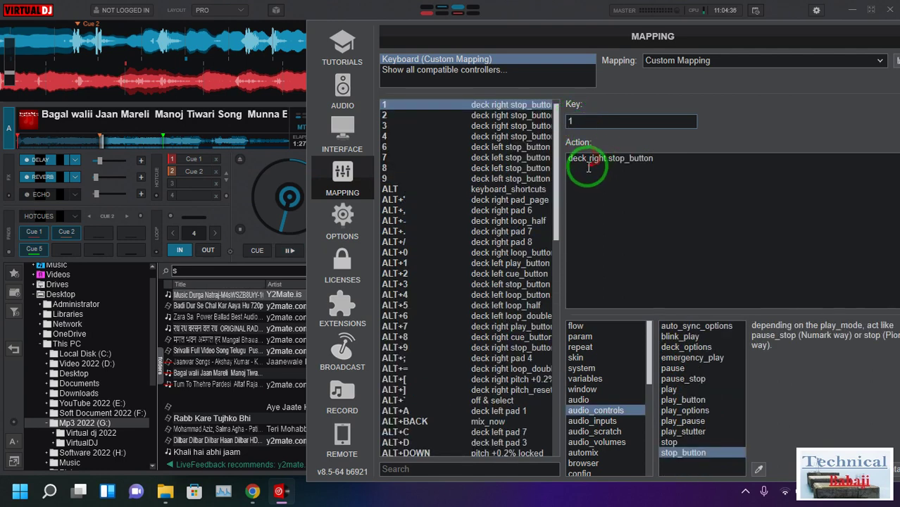
drag(720, 40, 659, 174)
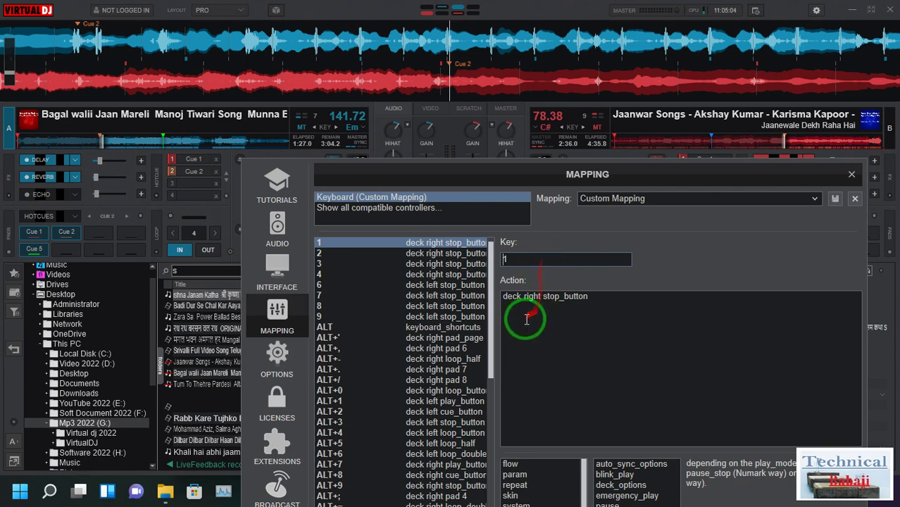
key(Down)
key(Down)
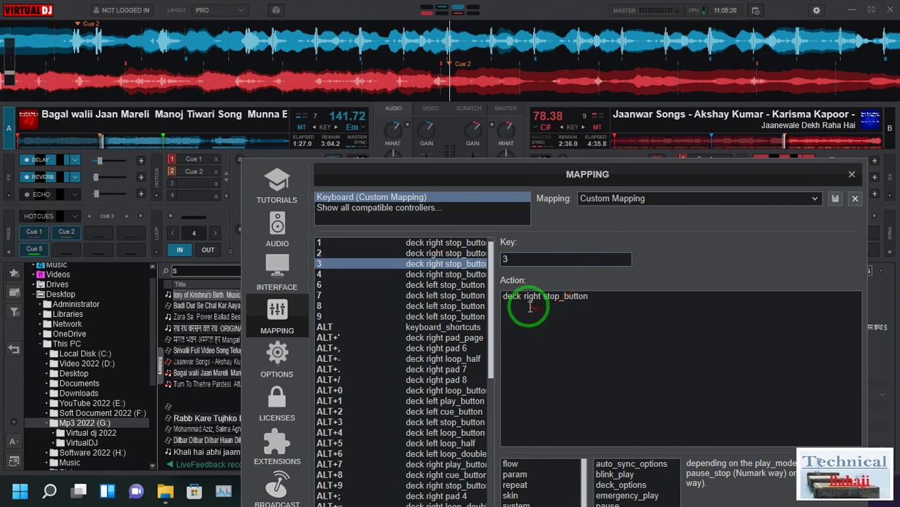
click(541, 264)
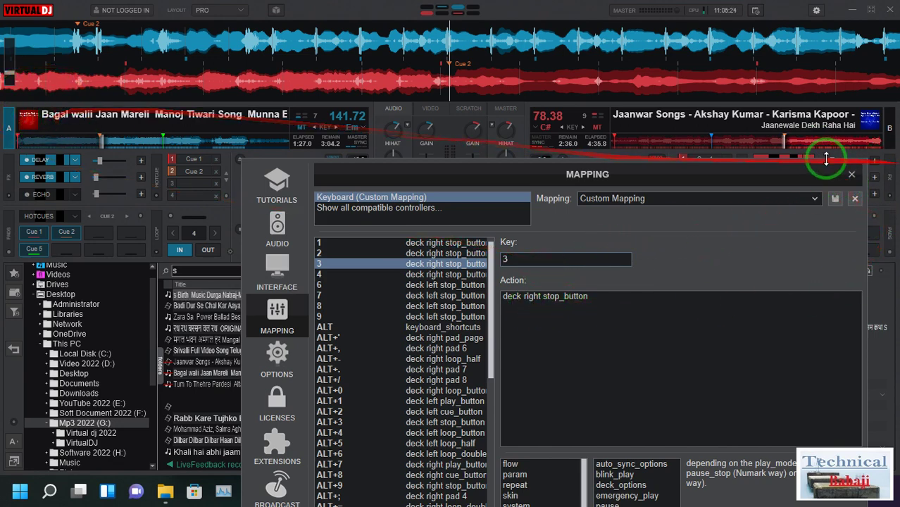
click(852, 174)
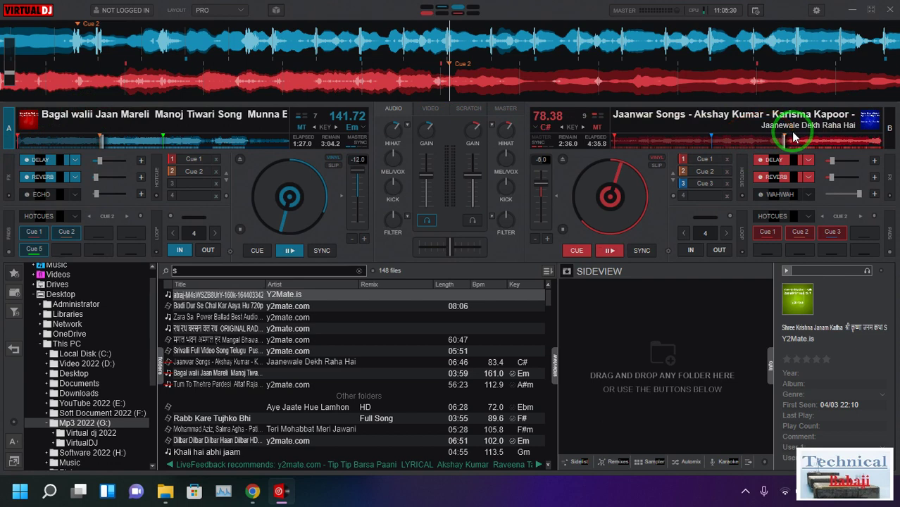
Play deck A from Cue 1 and deck B from Cue 2 with the mapped keys, and stop both decks
key(1)
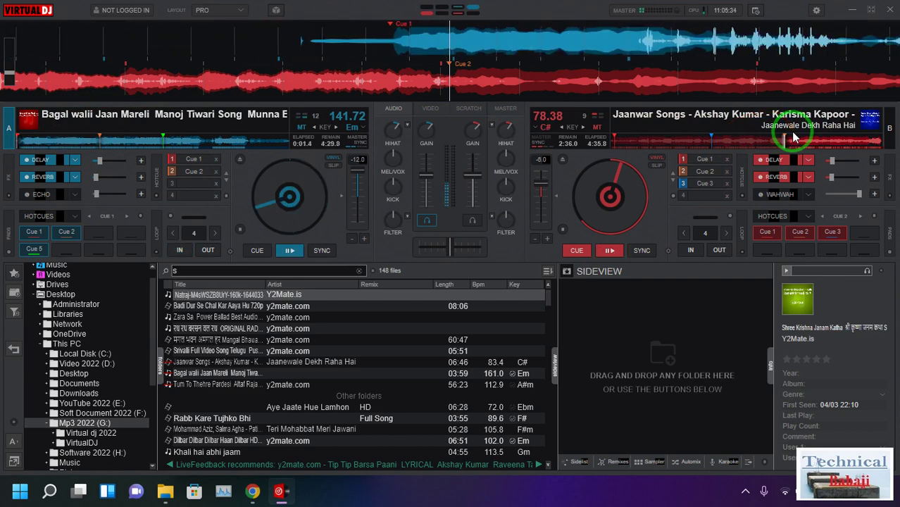
key(1)
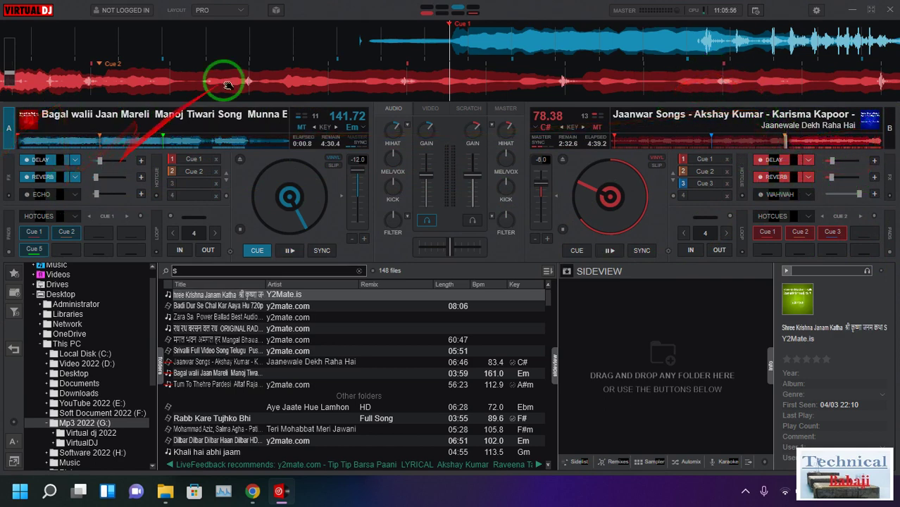
Reopen the keyboard mapping settings and look up the actions mapped to Y, U, I, O, P and 0
click(816, 11)
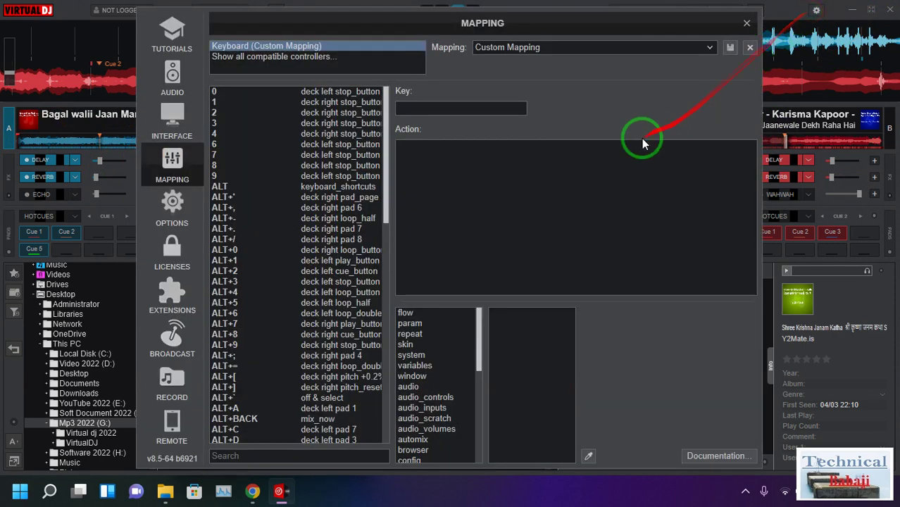
click(433, 152)
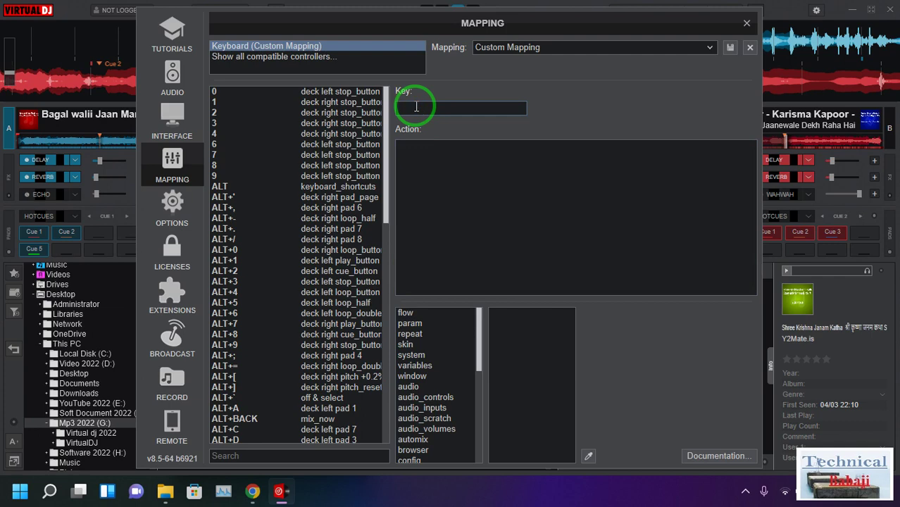
key(y)
key(u)
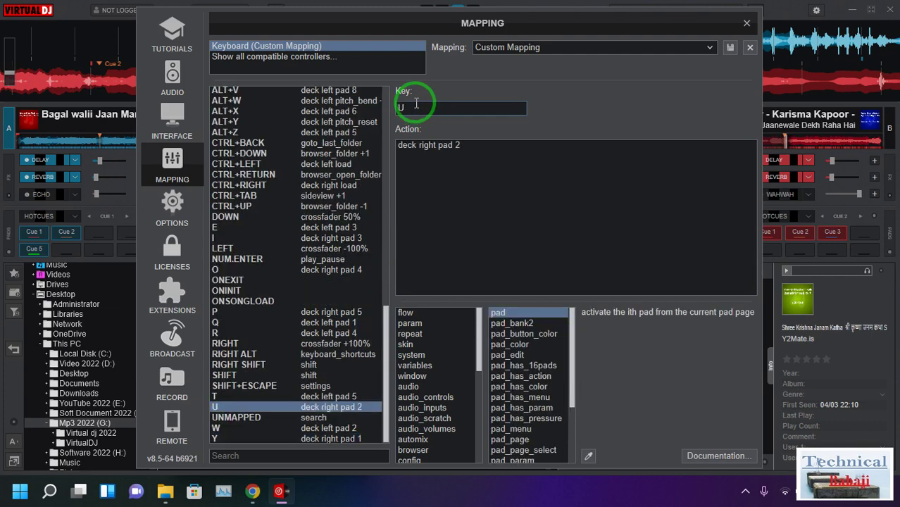
key(i)
key(o)
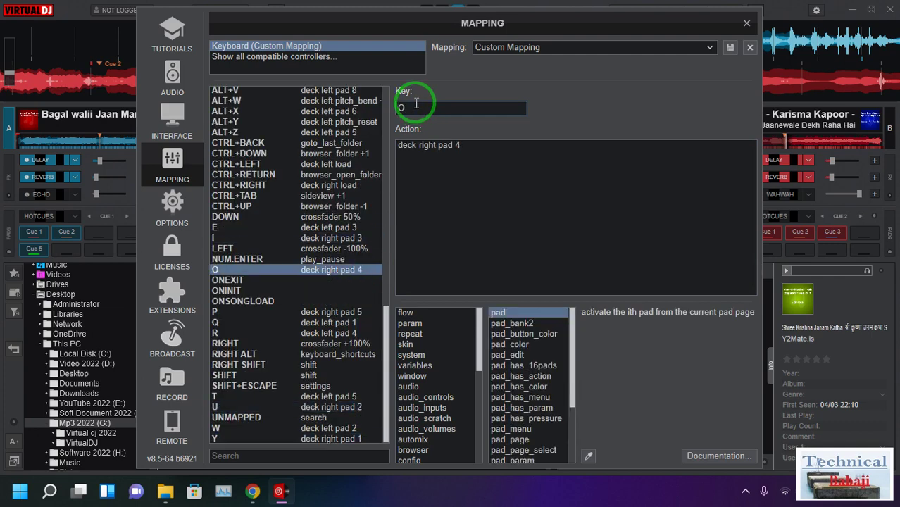
key(p)
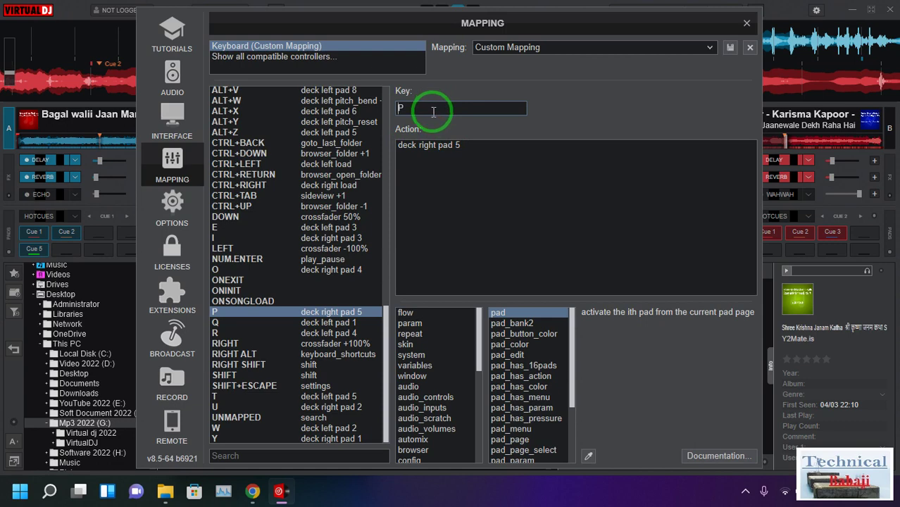
key(0)
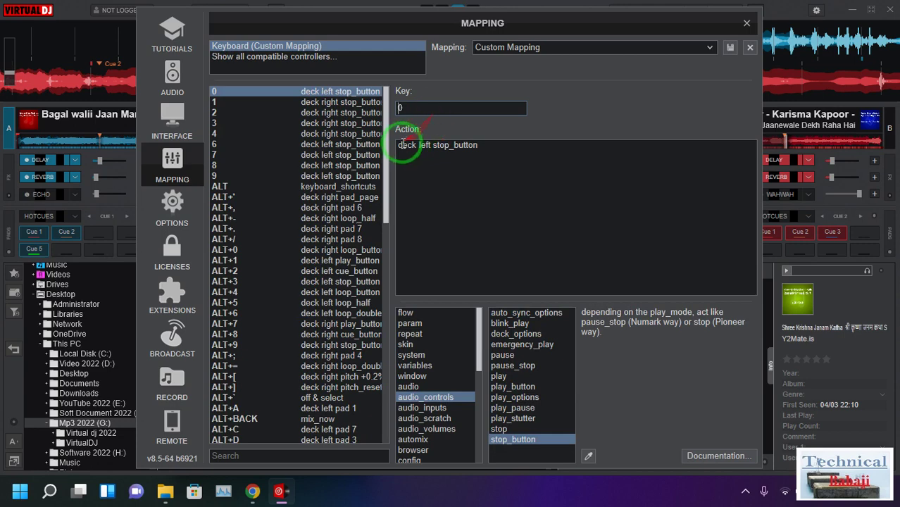
Close the mapping settings after reading the 0 key's action, play deck A and deck B's Cue 3 with the mapped keys, and stop both decks
drag(403, 148, 499, 147)
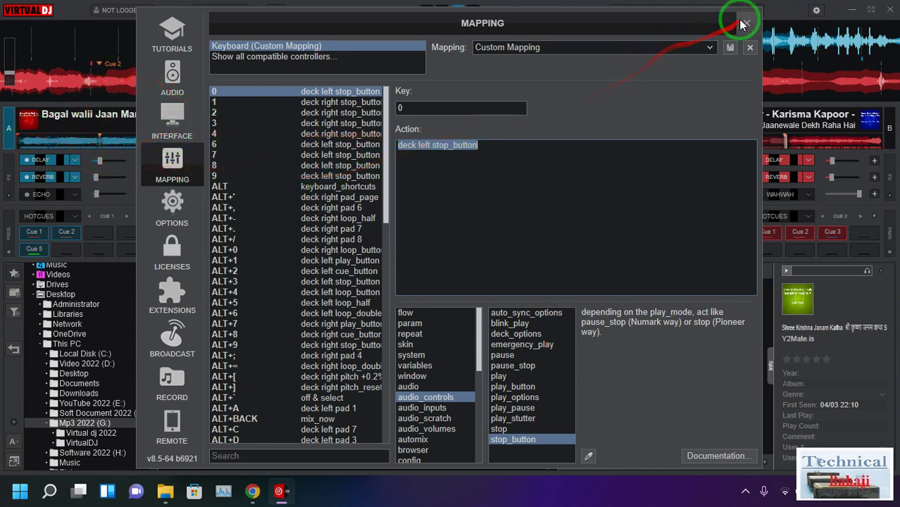
click(748, 28)
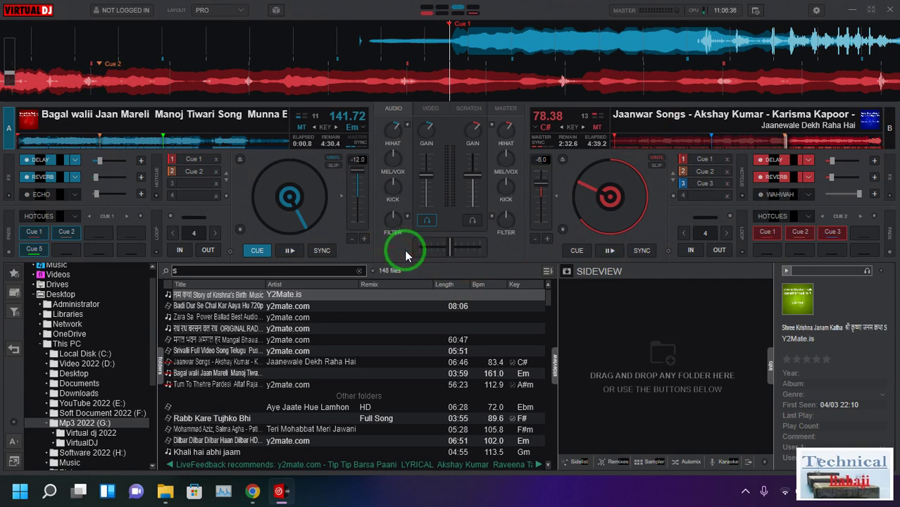
key(space)
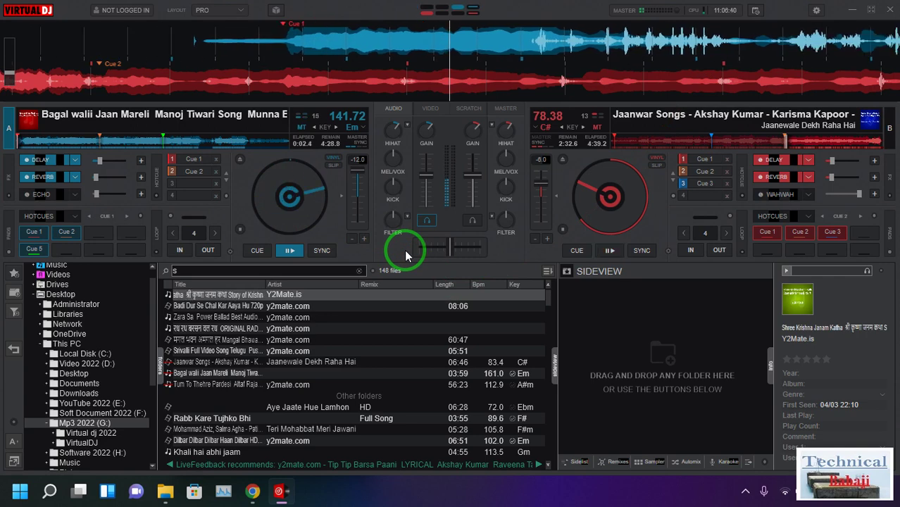
key(3)
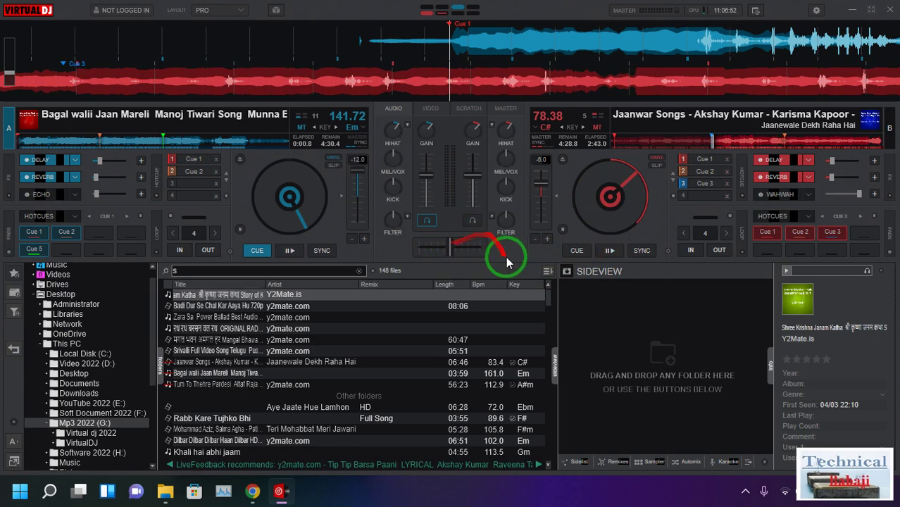
Move the crossfader fully to deck A's side and reset it to 50%
drag(450, 251, 403, 270)
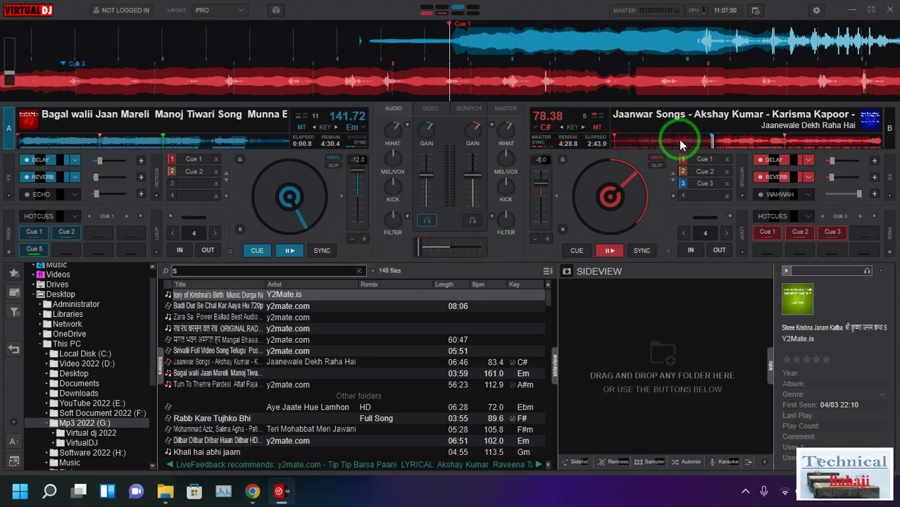
mouse_move(418, 252)
mouse_down()
mouse_move(8, 252)
mouse_move(151, 164)
mouse_move(80, 241)
mouse_move(291, 178)
mouse_move(865, 145)
mouse_move(730, 103)
mouse_move(868, 191)
mouse_move(407, 257)
mouse_move(412, 246)
mouse_up()
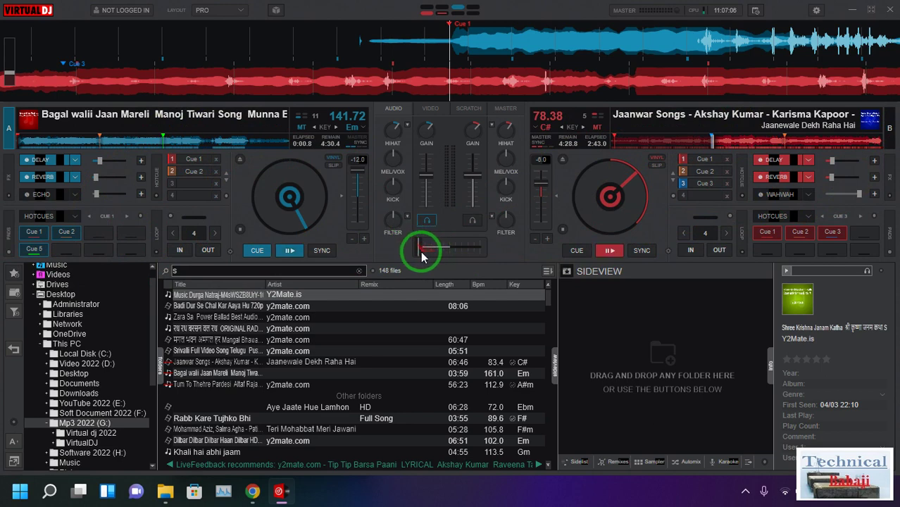
double_click(420, 245)
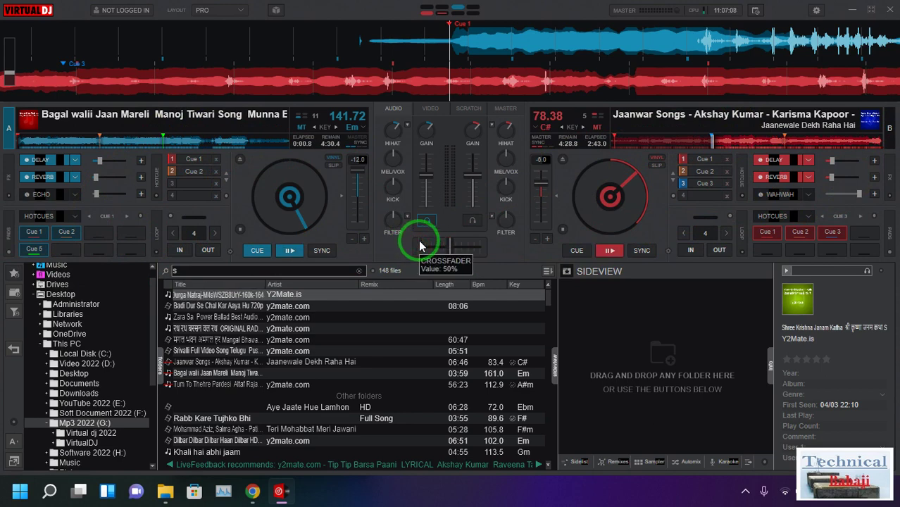
mouse_move(420, 245)
mouse_down()
mouse_move(456, 257)
mouse_move(764, 201)
mouse_move(184, 217)
mouse_move(803, 215)
mouse_move(121, 217)
mouse_move(589, 278)
mouse_move(877, 225)
mouse_move(572, 370)
mouse_move(603, 292)
mouse_move(680, 6)
mouse_move(694, 217)
mouse_move(662, 12)
mouse_move(188, 19)
mouse_up()
click(239, 10)
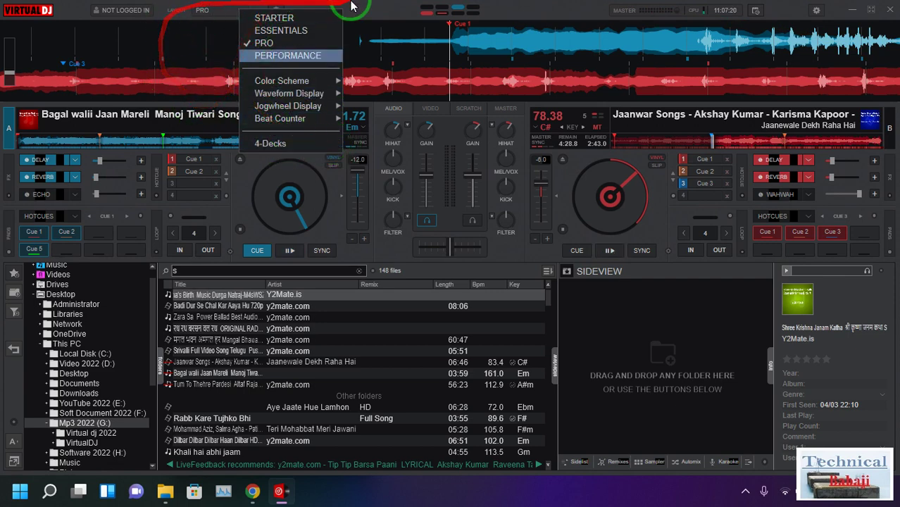
click(381, 14)
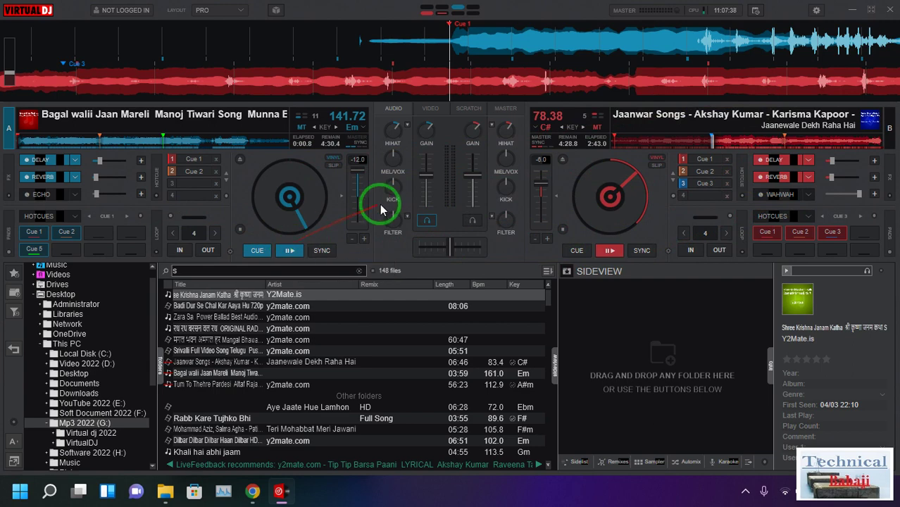
Play deck A from Cue 2, make deck B the default working deck and start its playback
key(2)
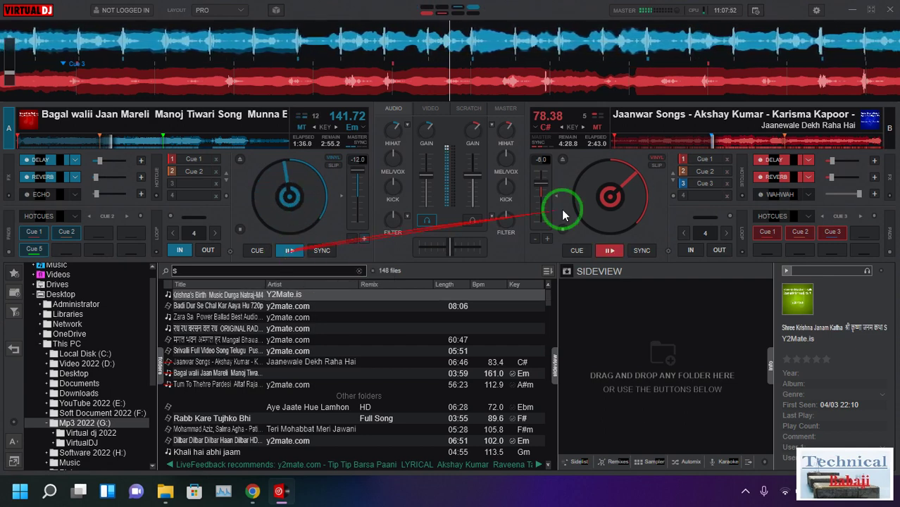
click(893, 130)
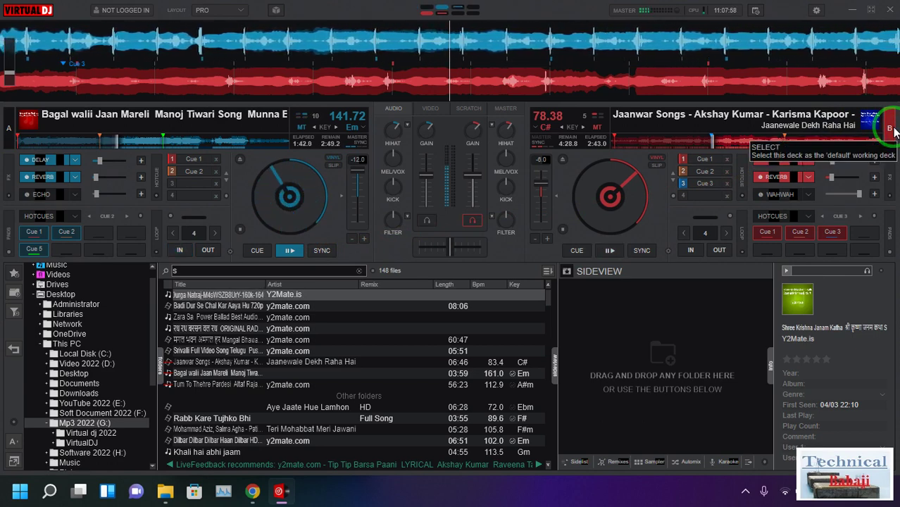
key(space)
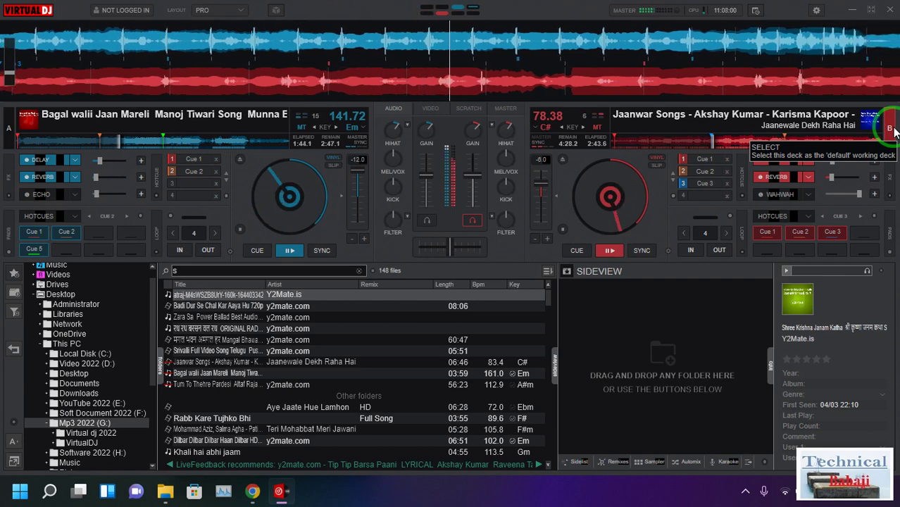
Retrigger Cue 2 on deck A several times while pausing and resuming deck B, and stop both decks
key(2)
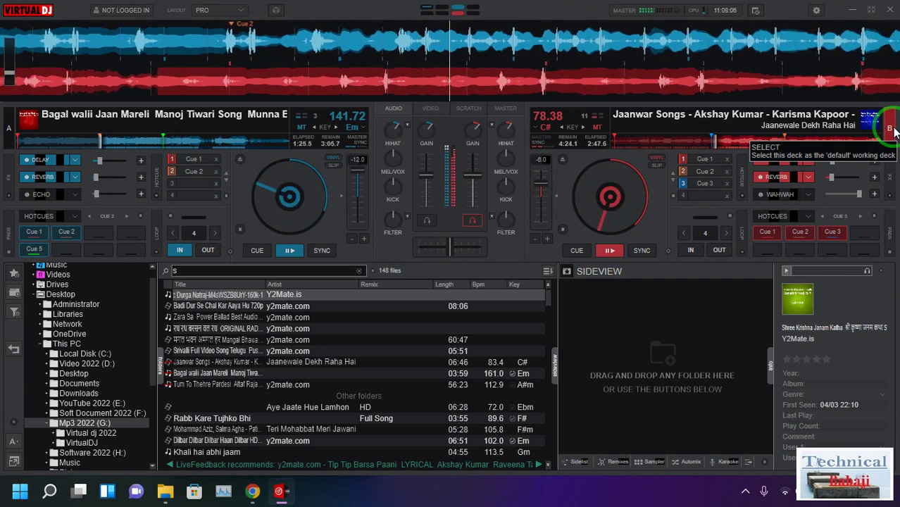
key(2)
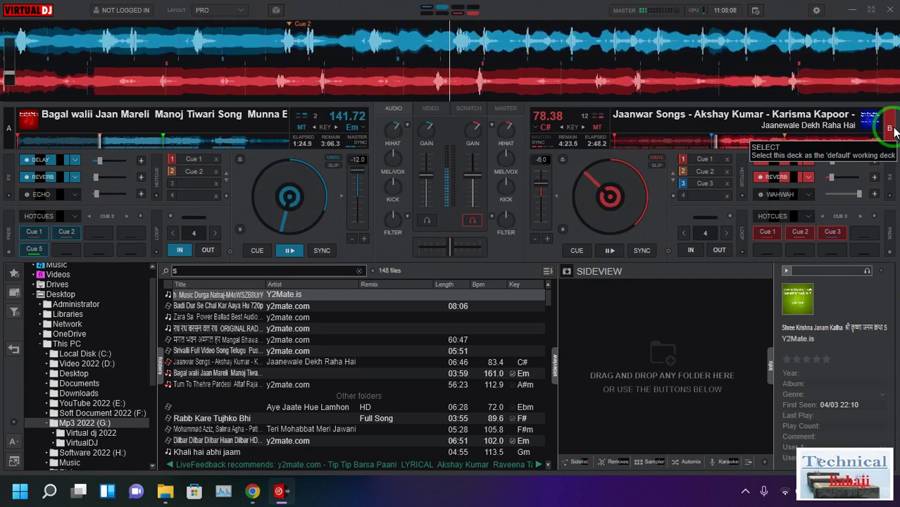
key(2)
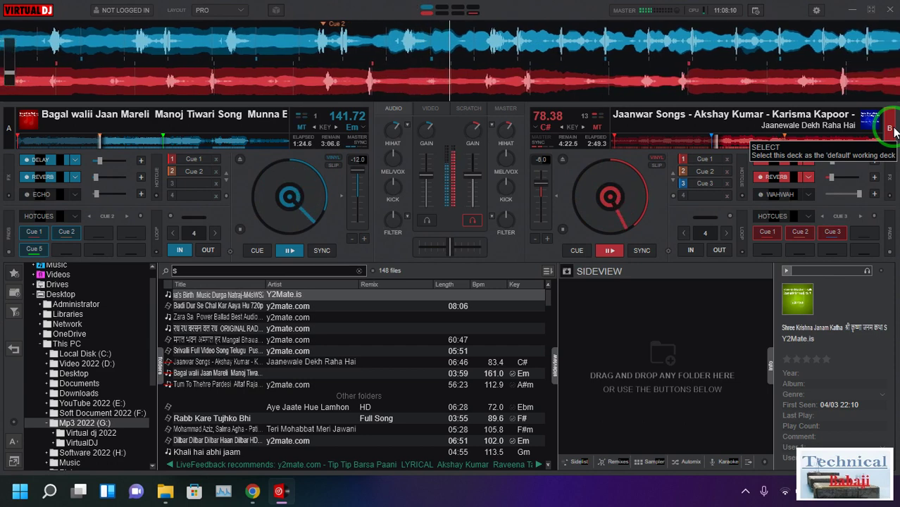
key(2)
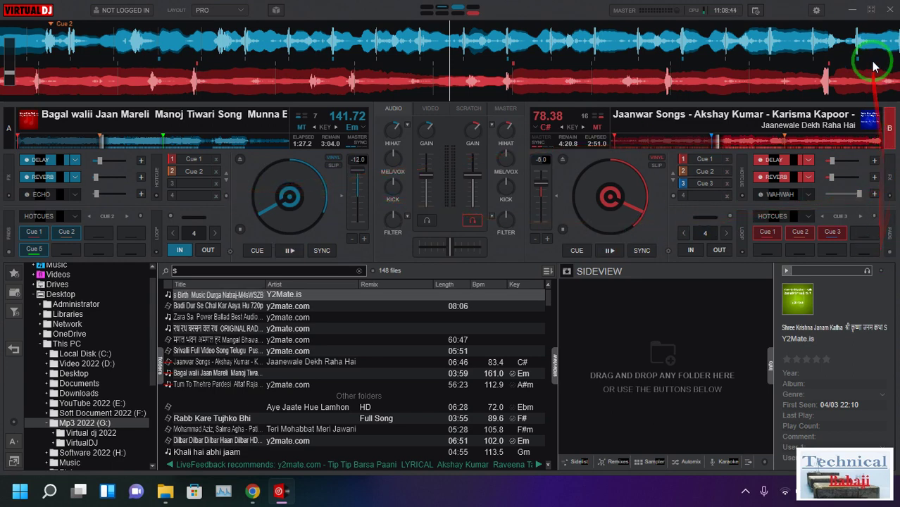
Look up the action mapped to NUM.ENTER in the custom keyboard mapping and close the settings
click(814, 13)
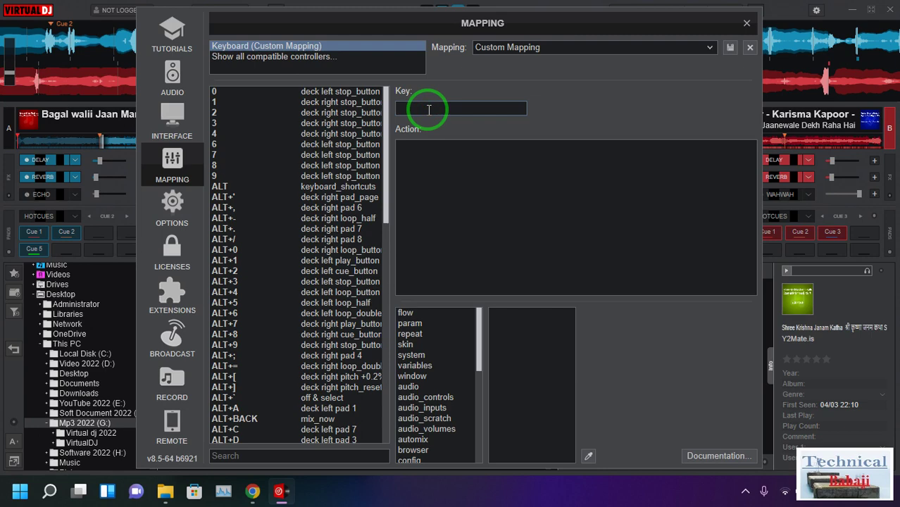
key(KP_Enter)
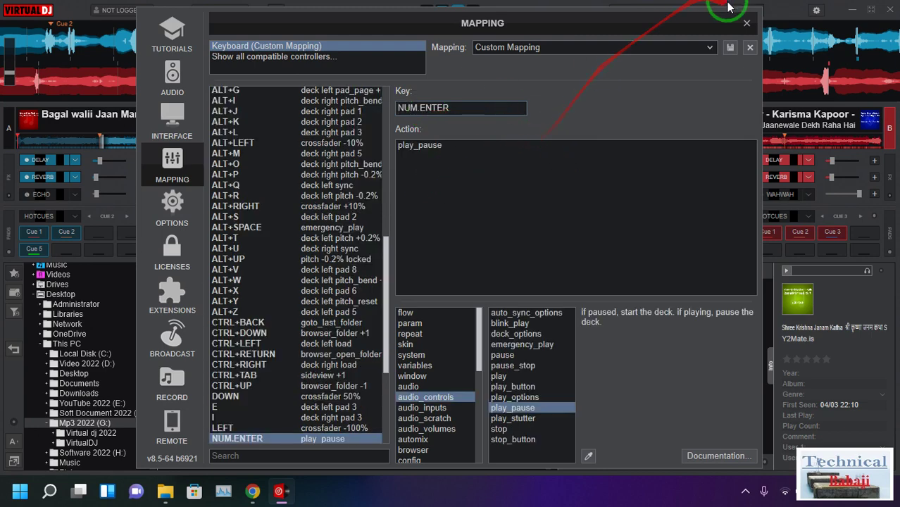
click(746, 22)
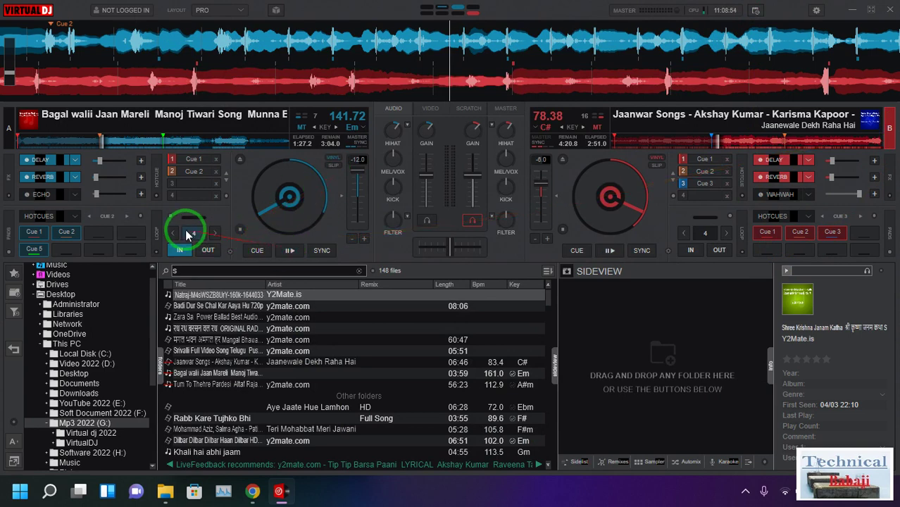
Play deck A from Cue 1 and resume deck B, and pause both decks
click(208, 160)
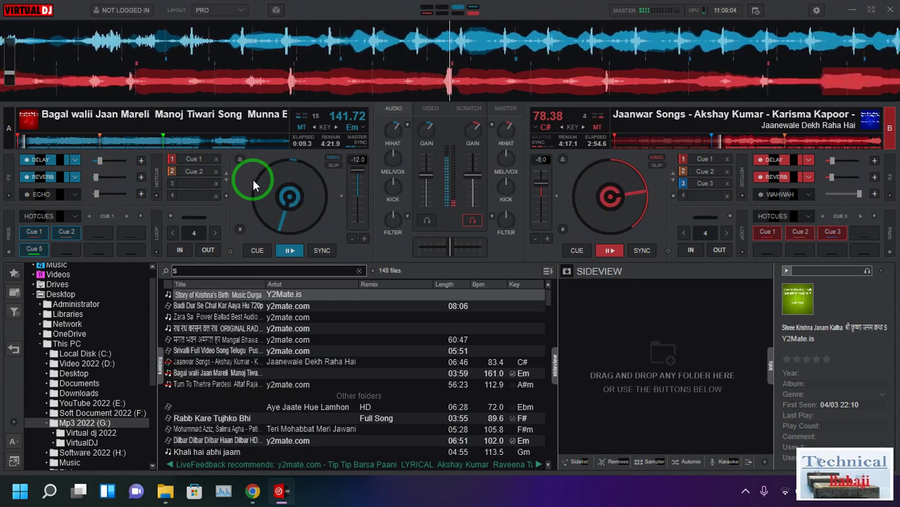
click(290, 251)
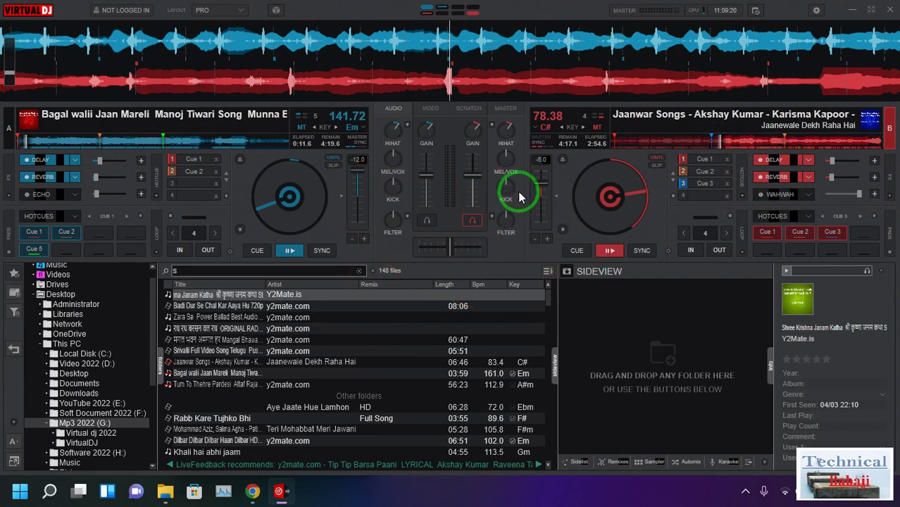
Check the NUM.ENTER mapping once more in the keyboard mapping settings and close them
click(817, 10)
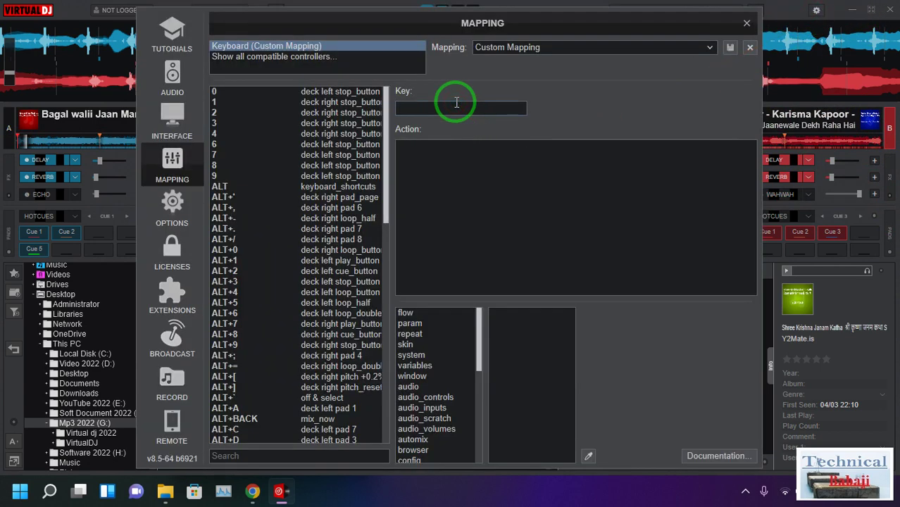
key(KP_Enter)
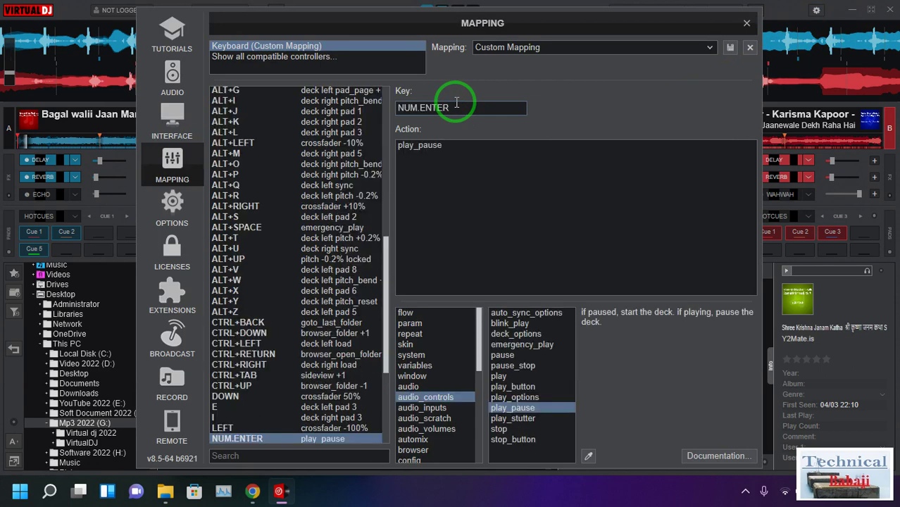
click(752, 22)
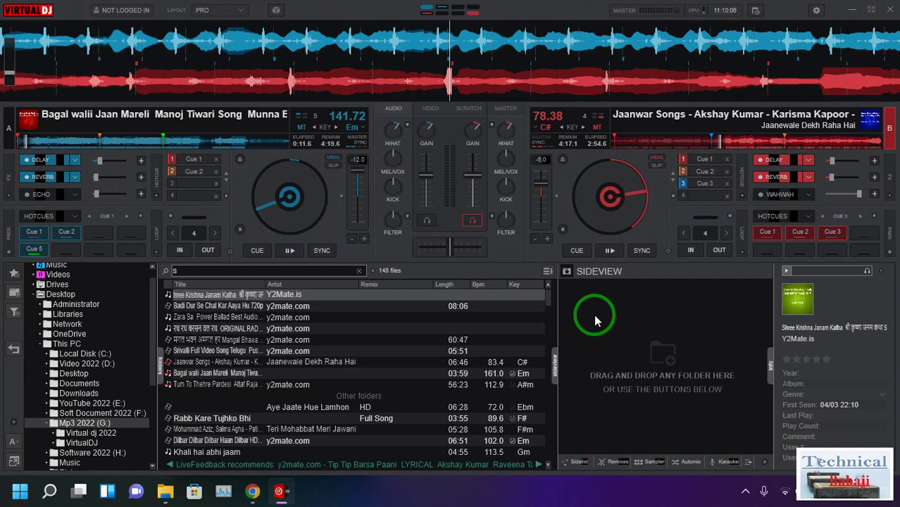
Alternate deck A between Cue 2 and Cue 1 with the mapped keys, and play deck B from Cue 3 and pause it
key(2)
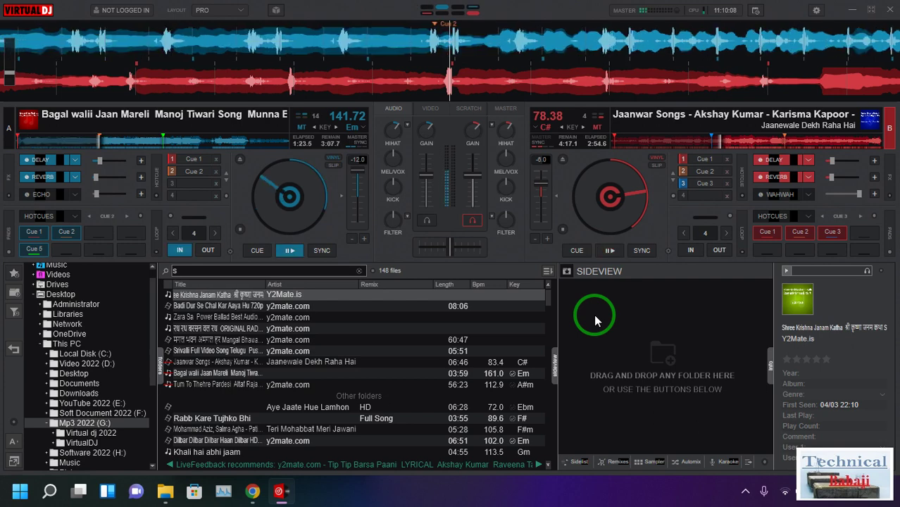
key(1)
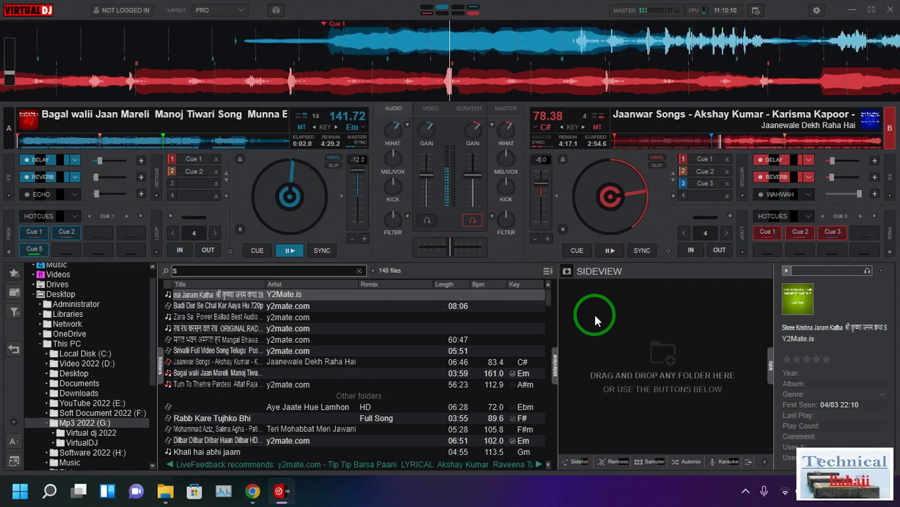
key(1)
key(1)
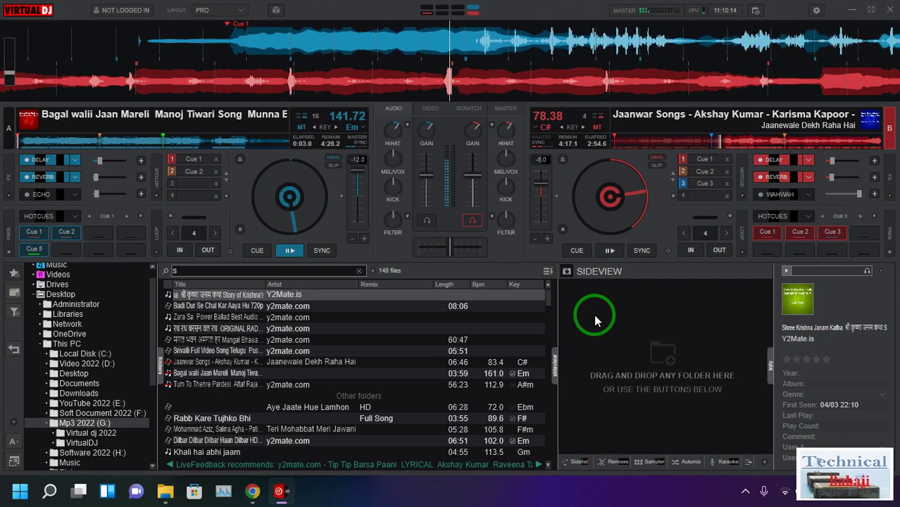
key(2)
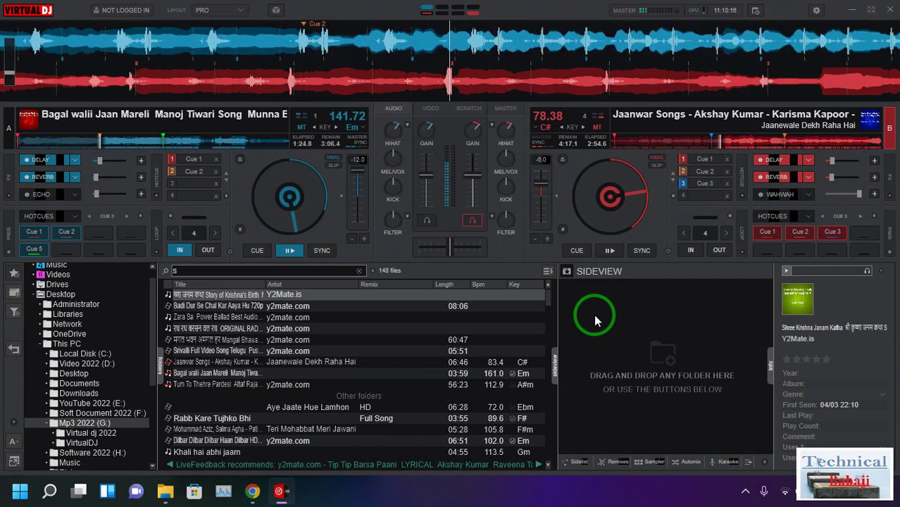
key(1)
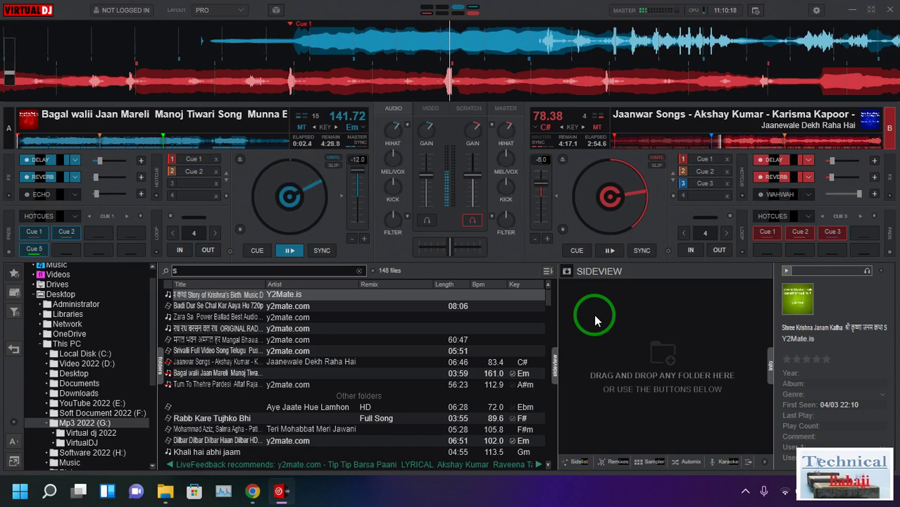
key(3)
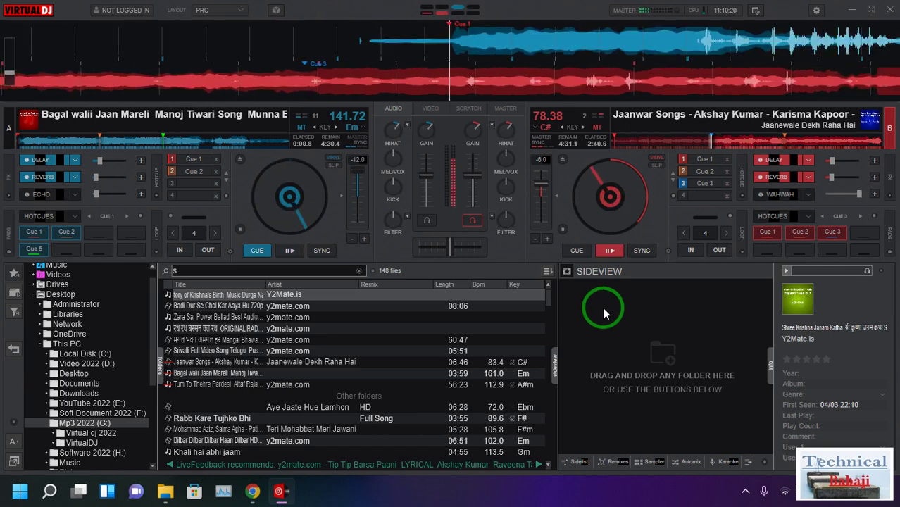
click(608, 252)
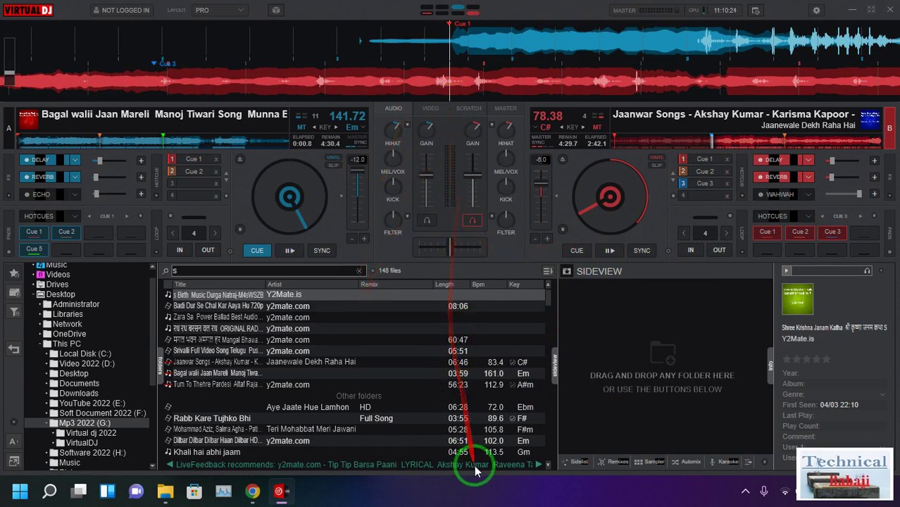